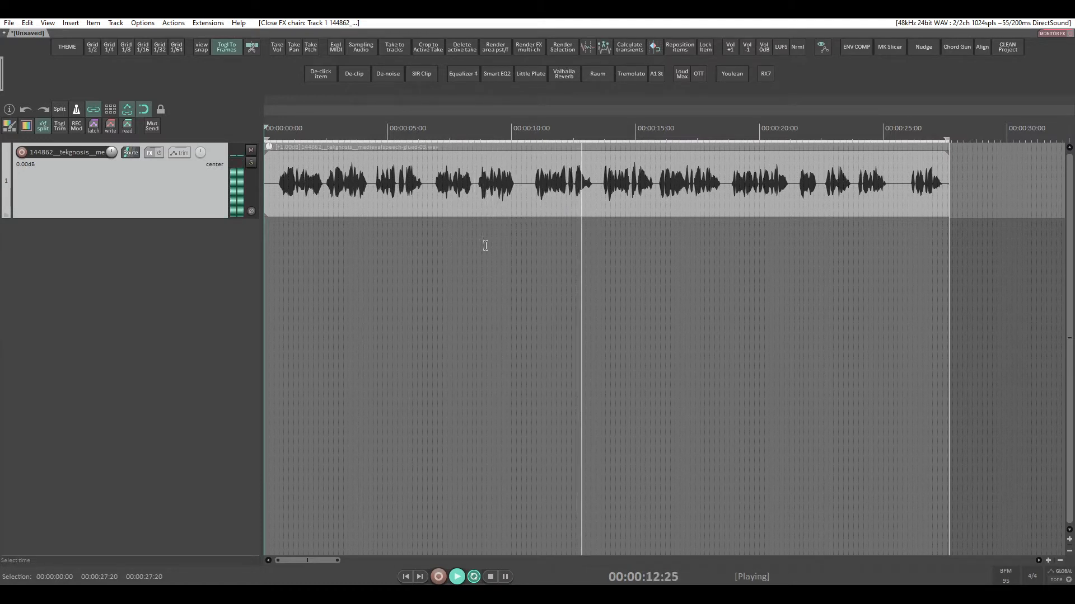
Stop playback and add the ReaPitch plugin to the medieval speech track's FX chain.
{"action": "key", "text": "space"}
{"action": "left_click", "coordinate": [170, 191]}
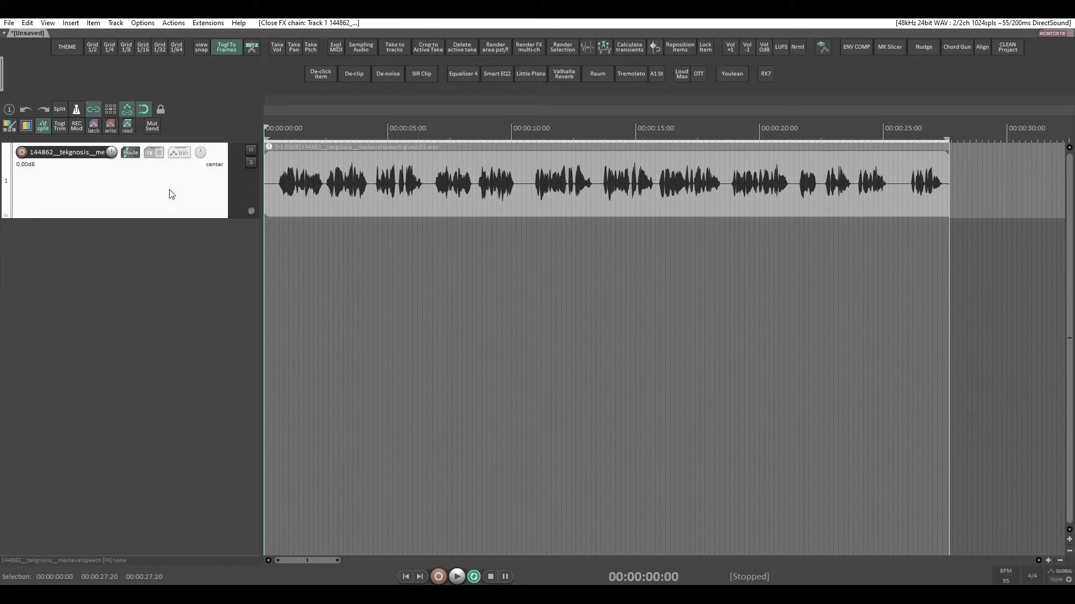
{"action": "key", "text": "f"}
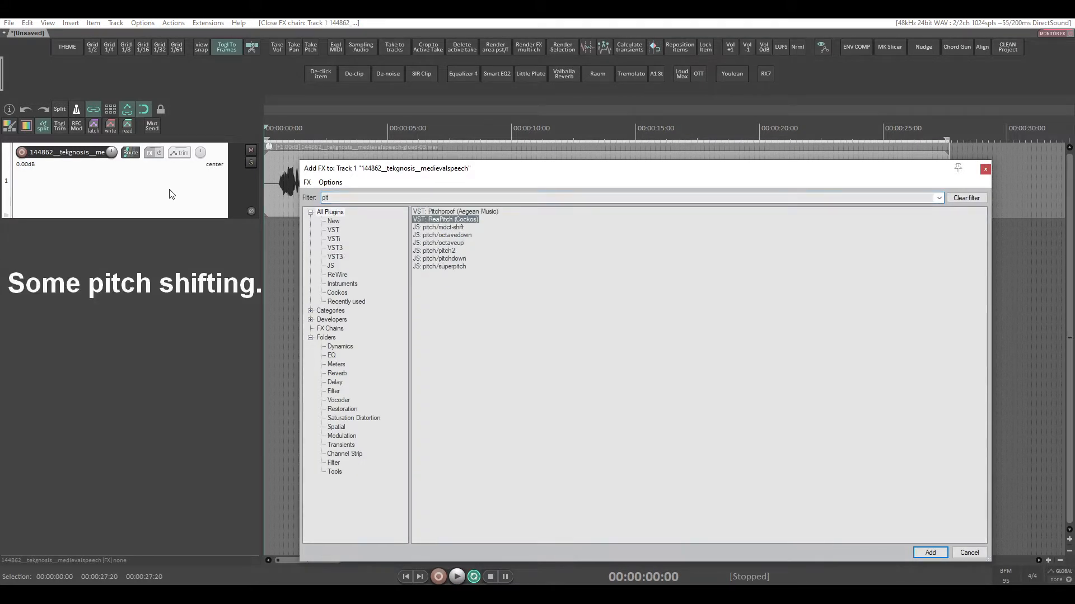
{"action": "key", "text": "Return"}
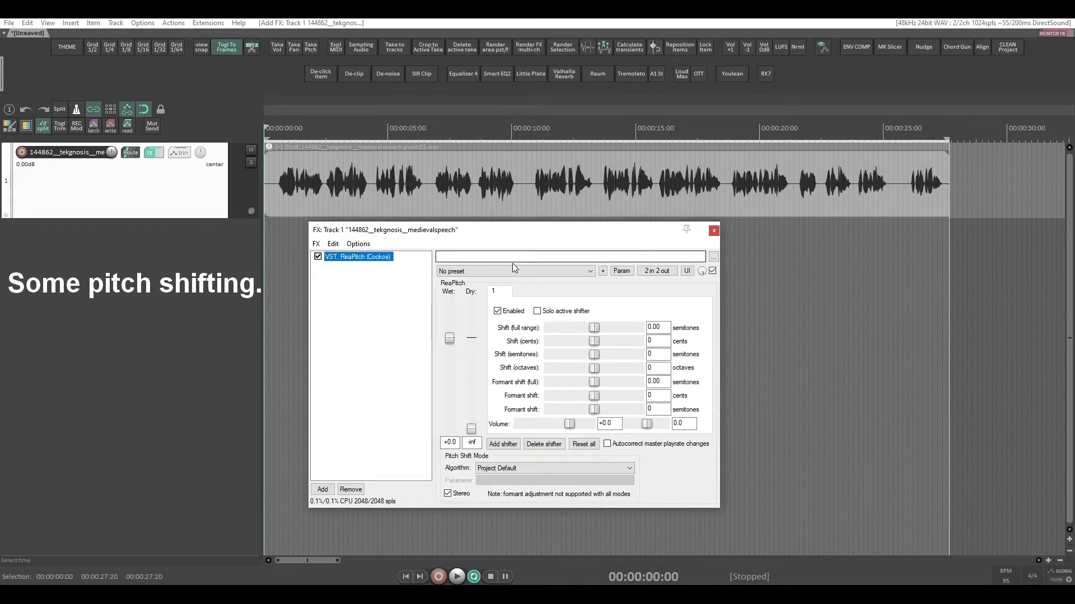
Load ReaPitch's Voice: Big guy preset, then set the semitone shift to -2 and the full formant shift to -2.26, and play the track.
{"action": "left_click", "coordinate": [512, 271]}
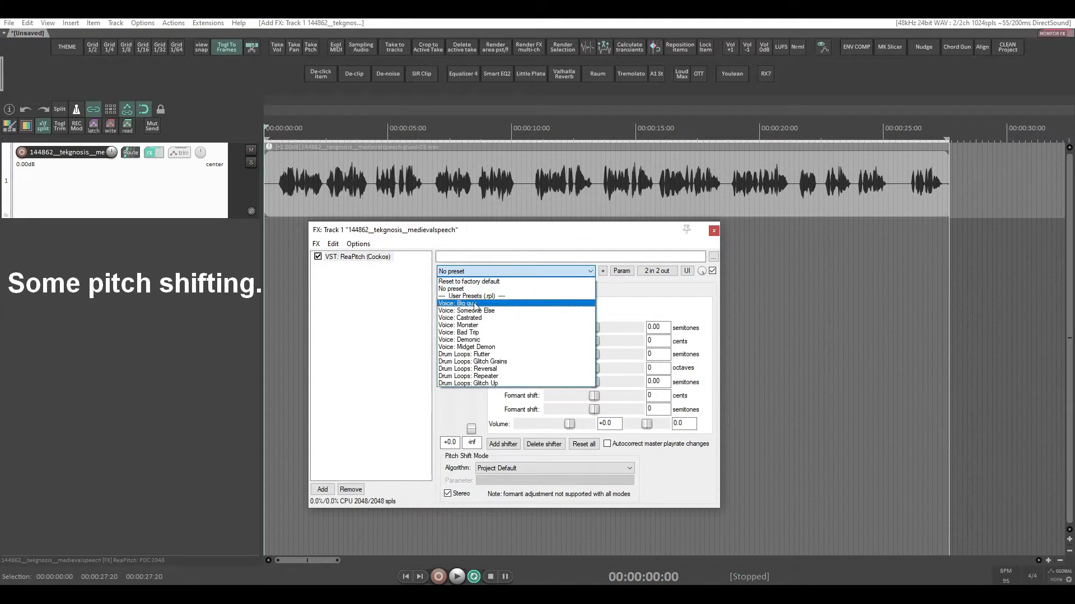
{"action": "left_click", "coordinate": [475, 304]}
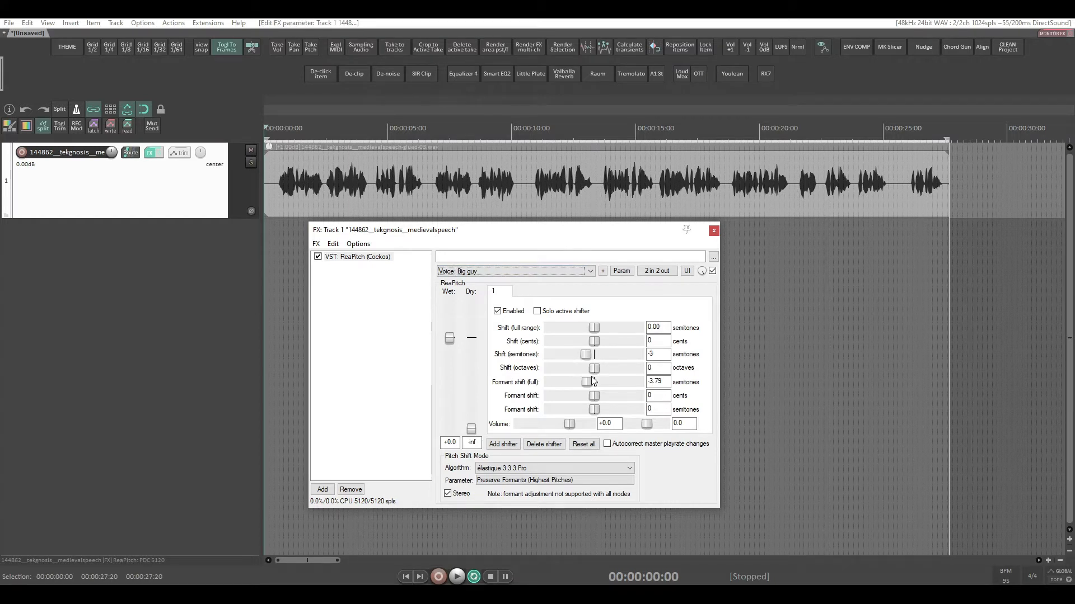
{"action": "left_click_drag", "start_coordinate": [587, 383], "coordinate": [589, 361]}
{"action": "key", "text": "space"}
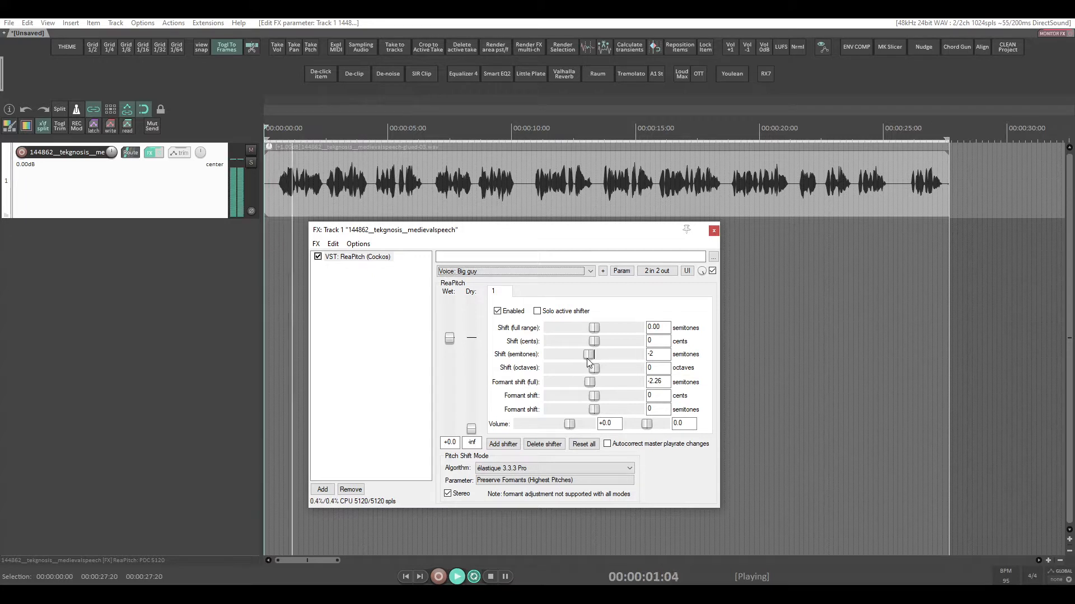
Set ReaPitch's algorithm to élastique 3.3.3 Soloist with the Speech parameter, and stop playback after listening.
{"action": "left_click", "coordinate": [551, 469]}
{"action": "left_click", "coordinate": [527, 536]}
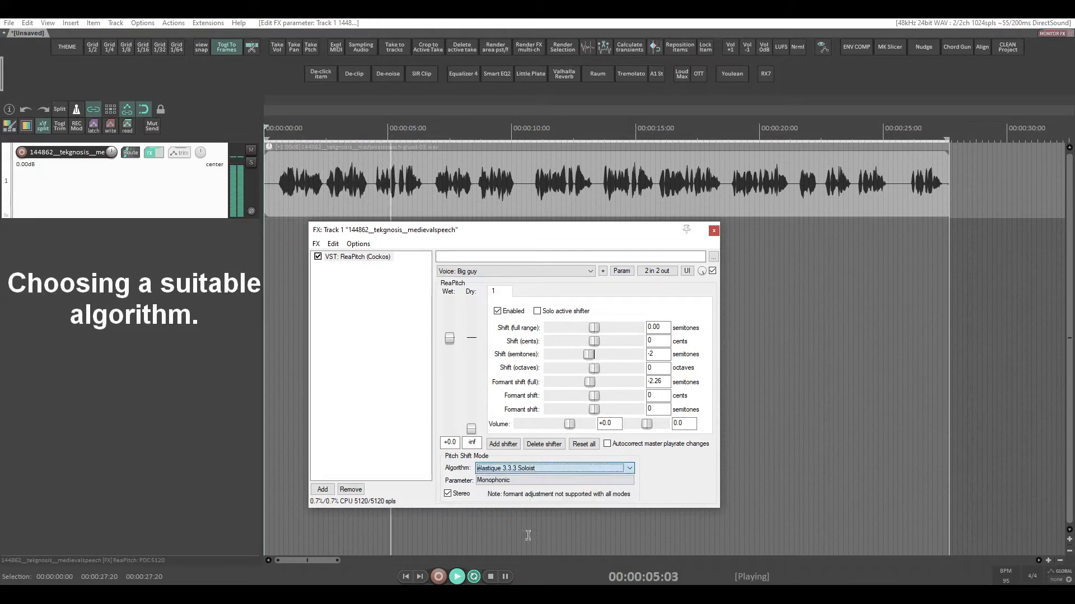
{"action": "left_click", "coordinate": [515, 481]}
{"action": "left_click", "coordinate": [517, 520]}
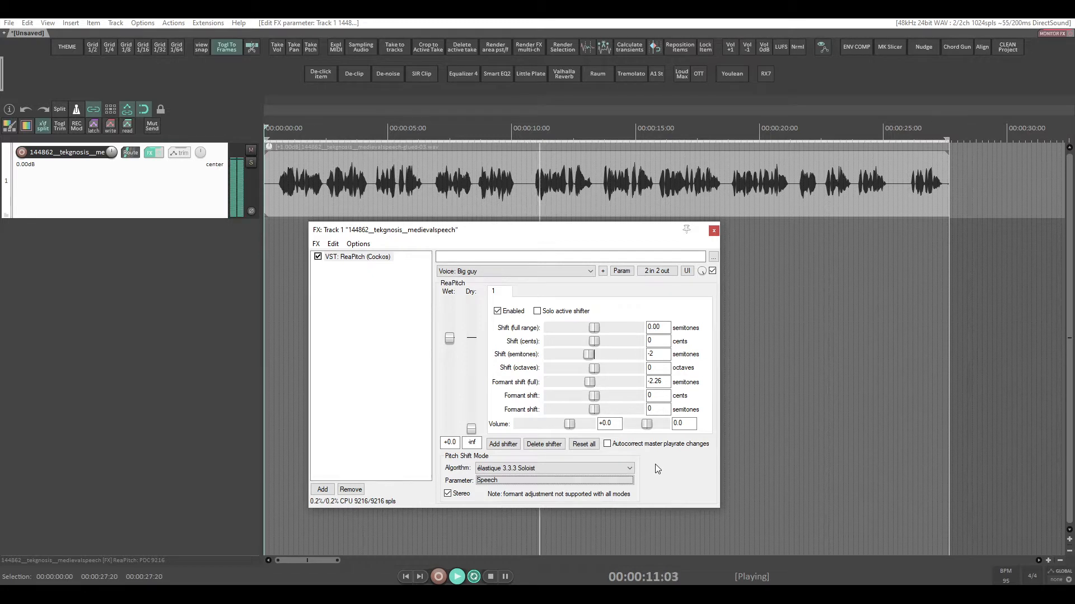
{"action": "key", "text": "space"}
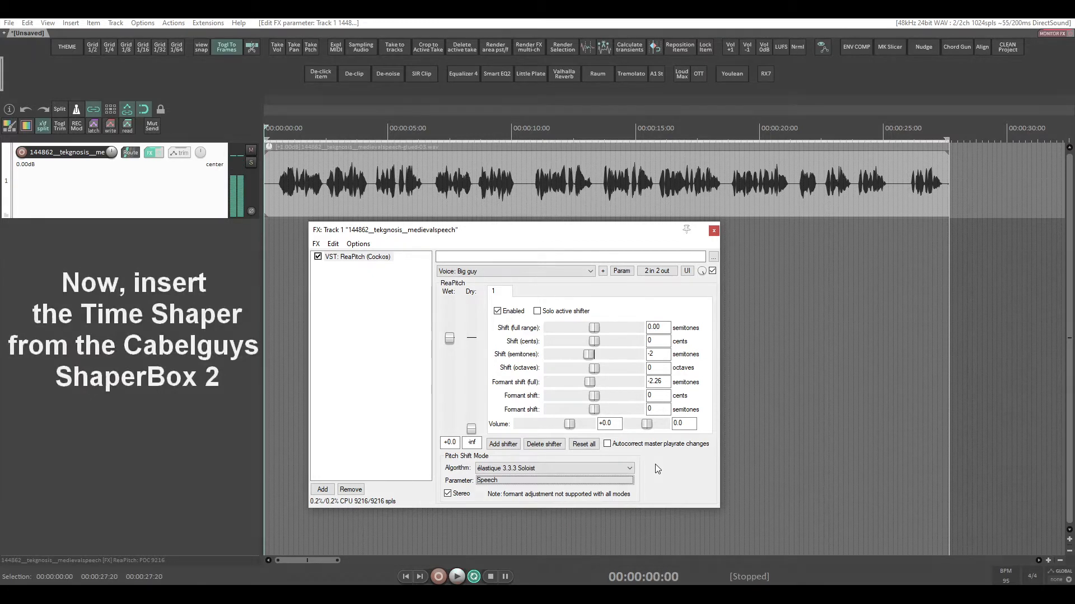
Add ShaperBox2 (Cableguys) after ReaPitch in the FX chain and move the FX window so the whole plugin fits on screen.
{"action": "double_click", "coordinate": [367, 356]}
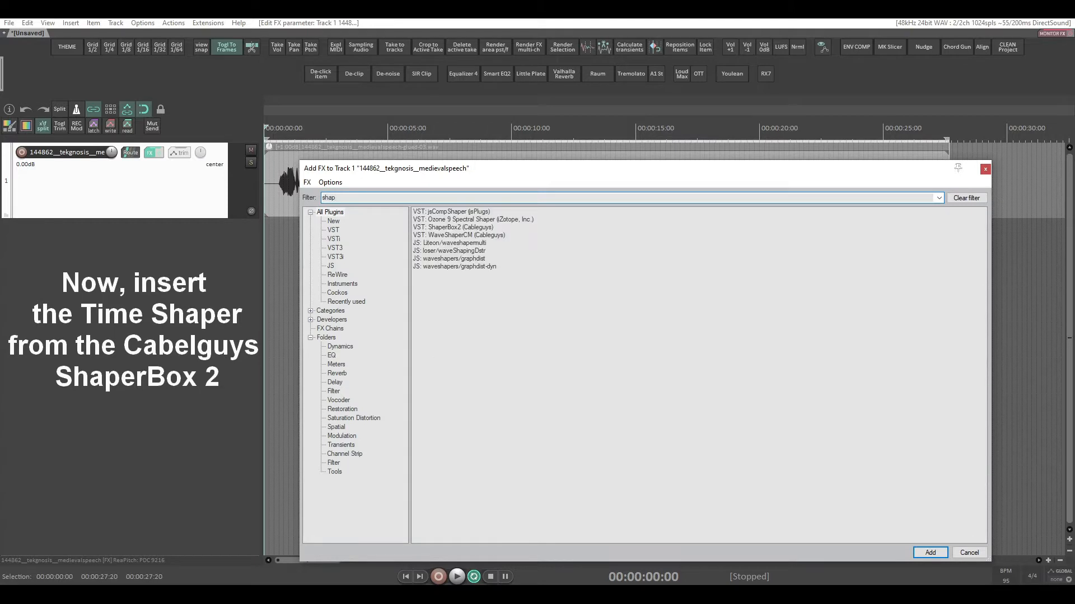
{"action": "key", "text": "Down"}
{"action": "key", "text": "Down"}
{"action": "key", "text": "Return"}
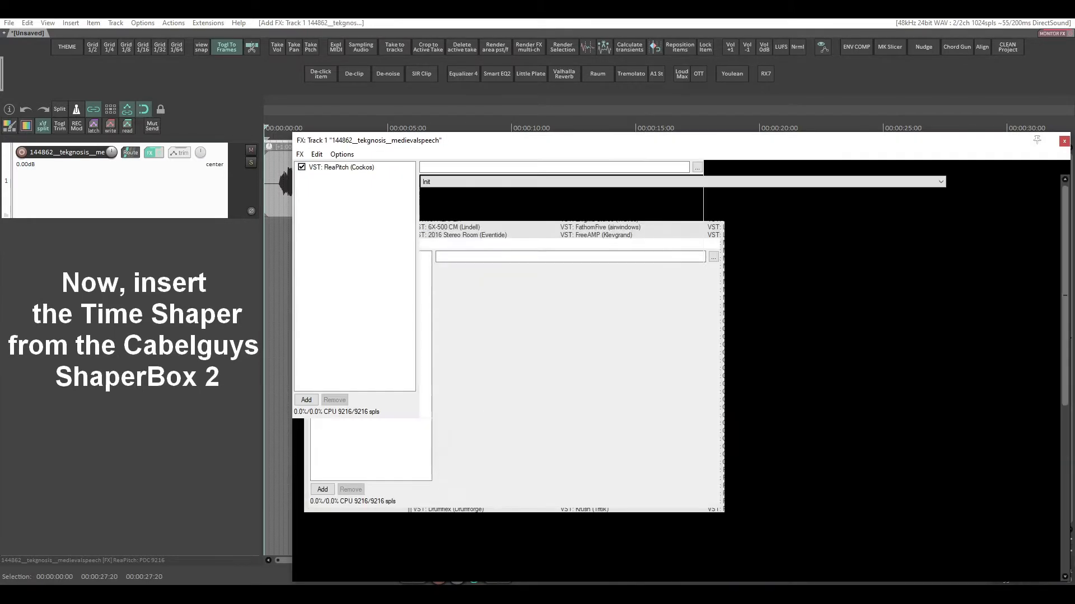
{"action": "left_click_drag", "start_coordinate": [613, 150], "coordinate": [558, 103]}
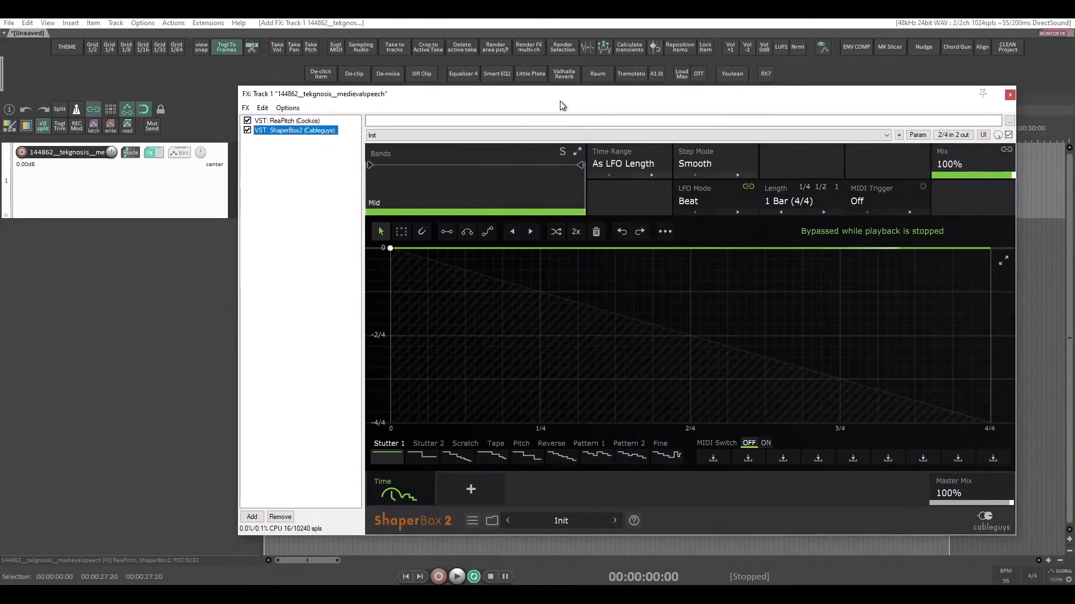
Apply the Syncopes 8 double pattern in the Time shaper, set the LFO mode to Hertz at about 10.4 Hz, and play the track.
{"action": "left_click", "coordinate": [594, 458]}
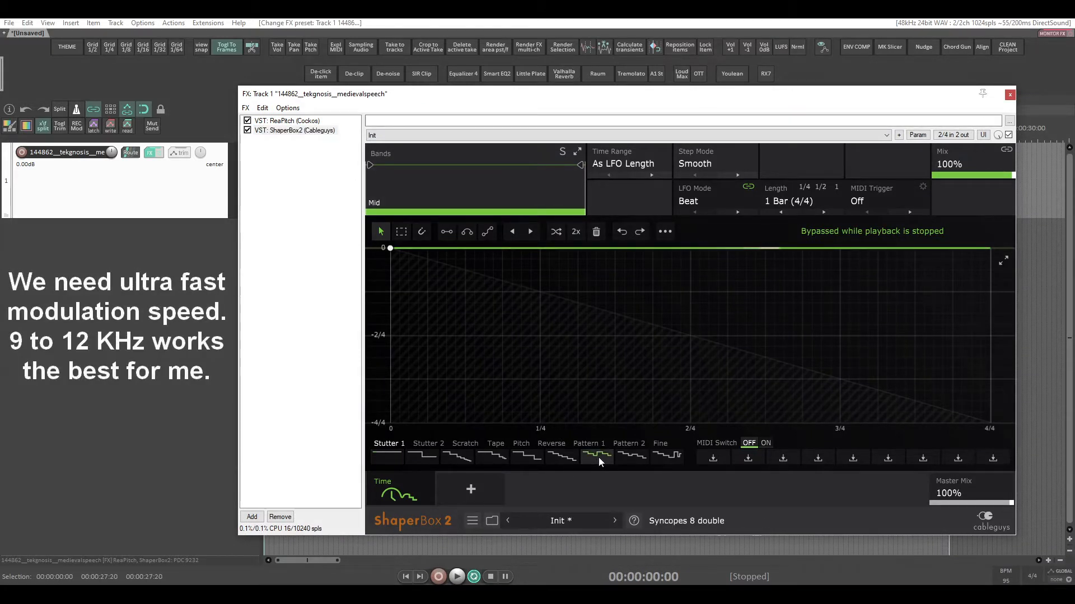
{"action": "left_click", "coordinate": [698, 201]}
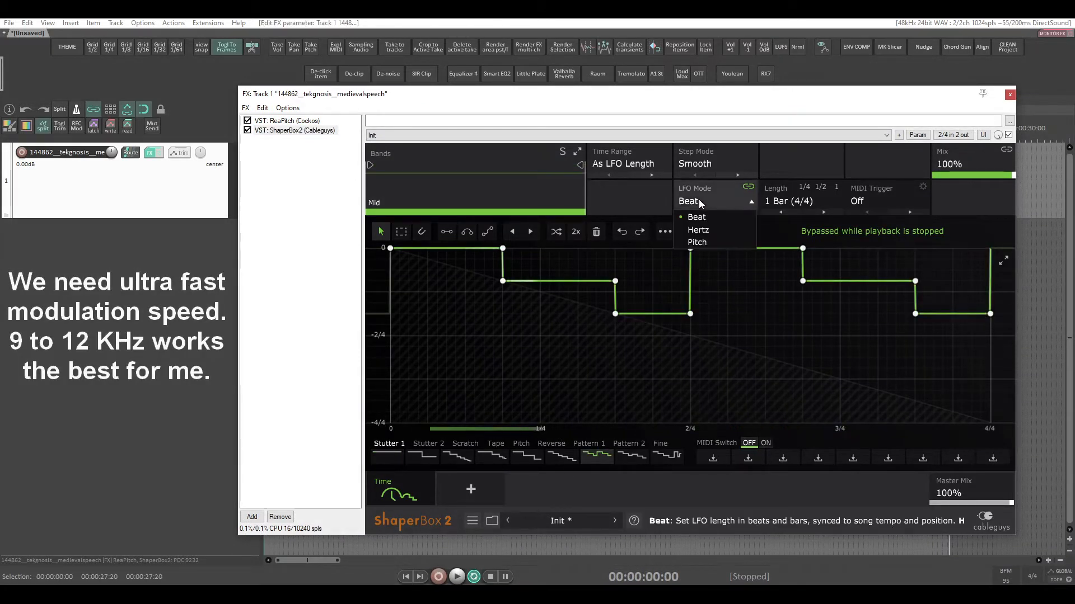
{"action": "left_click", "coordinate": [698, 230]}
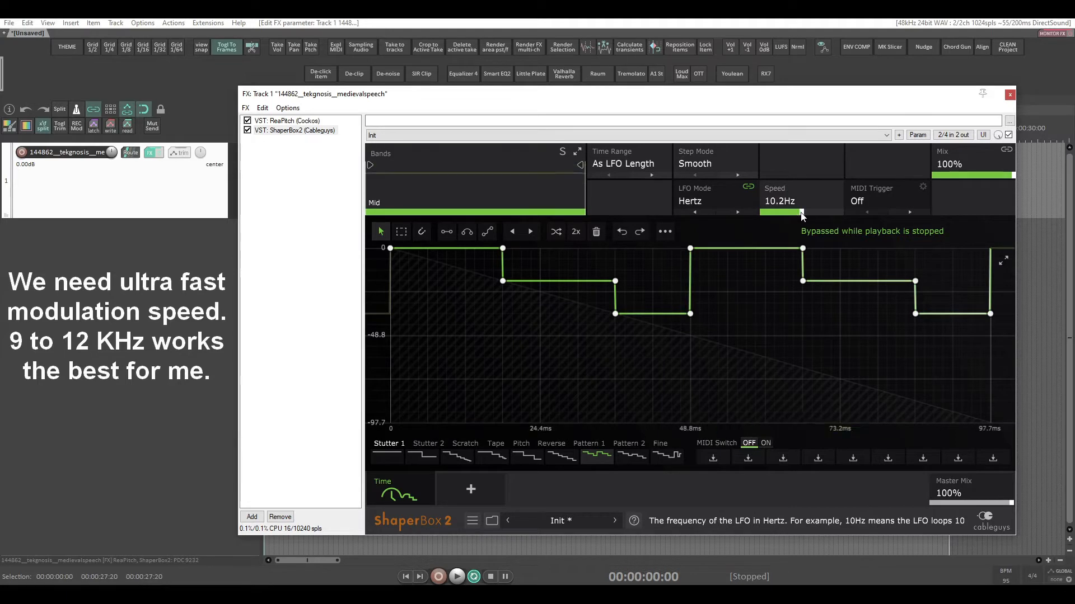
{"action": "mouse_move", "coordinate": [801, 212]}
{"action": "left_mouse_down"}
{"action": "mouse_move", "coordinate": [775, 212]}
{"action": "mouse_move", "coordinate": [805, 212]}
{"action": "mouse_move", "coordinate": [776, 212]}
{"action": "mouse_move", "coordinate": [805, 212]}
{"action": "mouse_move", "coordinate": [791, 212]}
{"action": "mouse_move", "coordinate": [798, 222]}
{"action": "left_mouse_up"}
{"action": "key", "text": "space"}
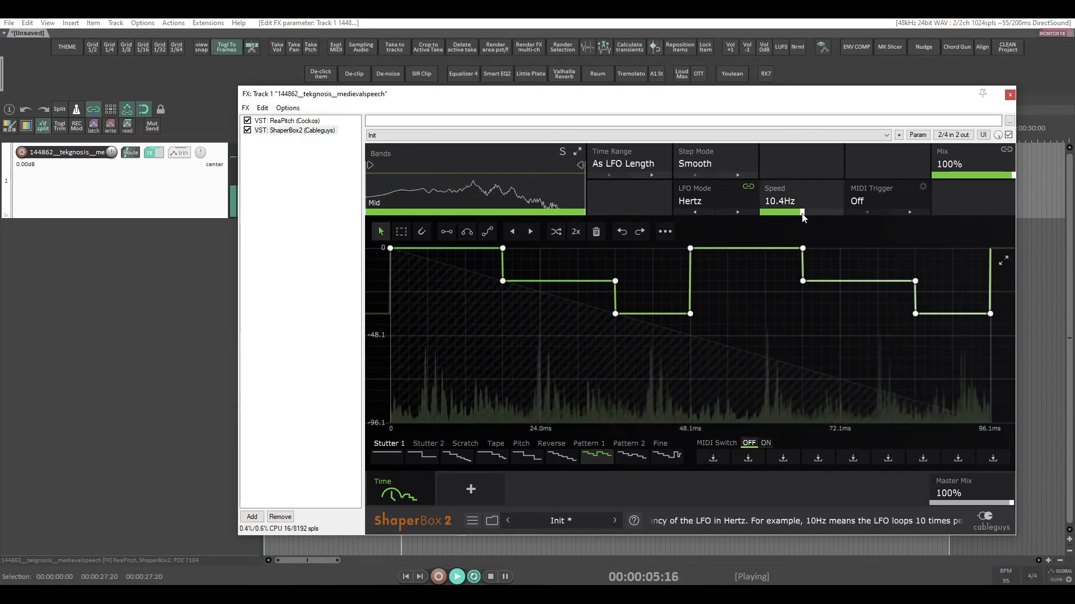
Audition faster and slower LFO speeds during playback, settle on 10.5 Hz, and stop playback.
{"action": "scroll", "coordinate": [803, 217], "scroll_direction": "up", "scroll_amount": 5}
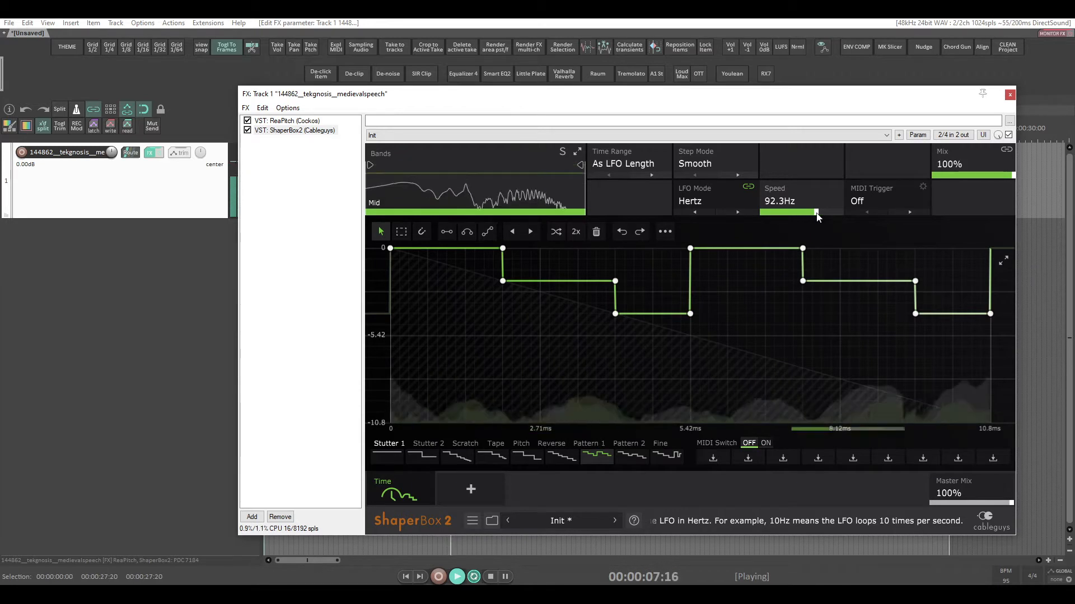
{"action": "scroll", "coordinate": [802, 217], "scroll_direction": "down", "scroll_amount": 4}
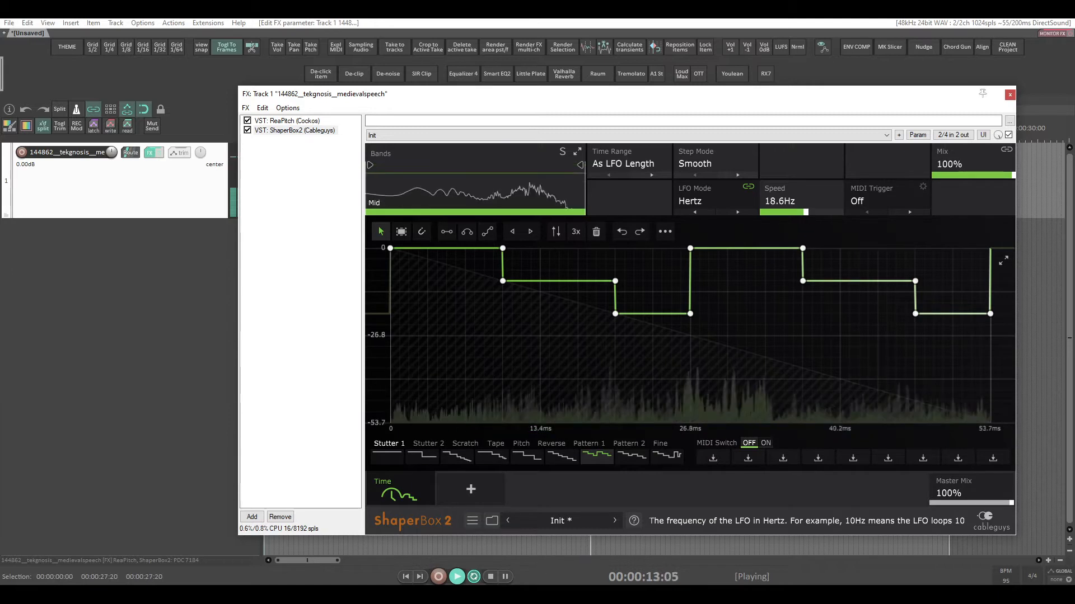
{"action": "scroll", "coordinate": [807, 212], "scroll_direction": "down", "scroll_amount": 2}
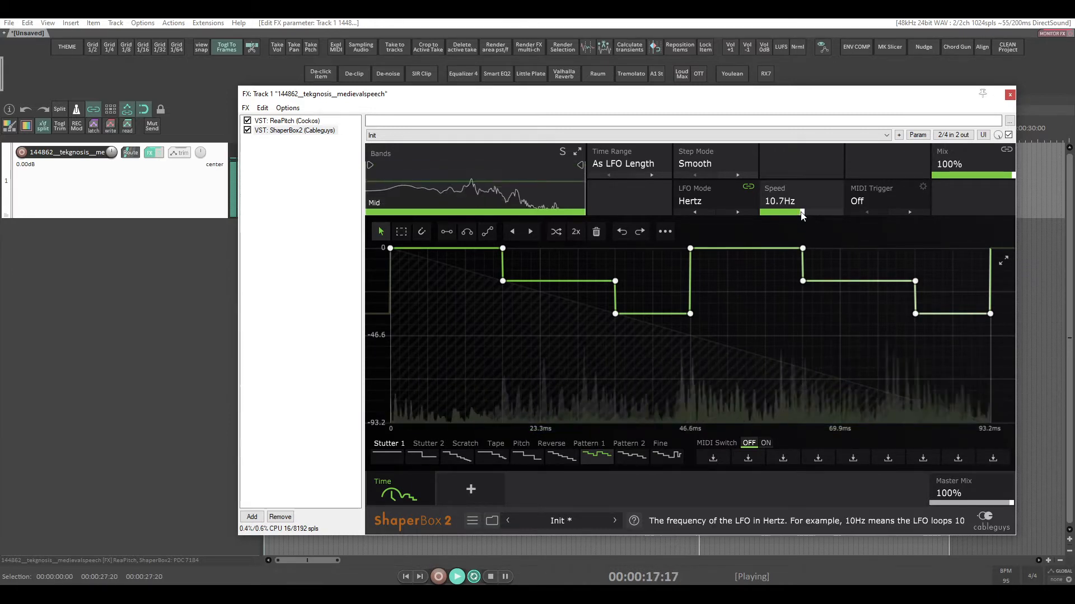
{"action": "left_click_drag", "start_coordinate": [802, 213], "coordinate": [786, 212]}
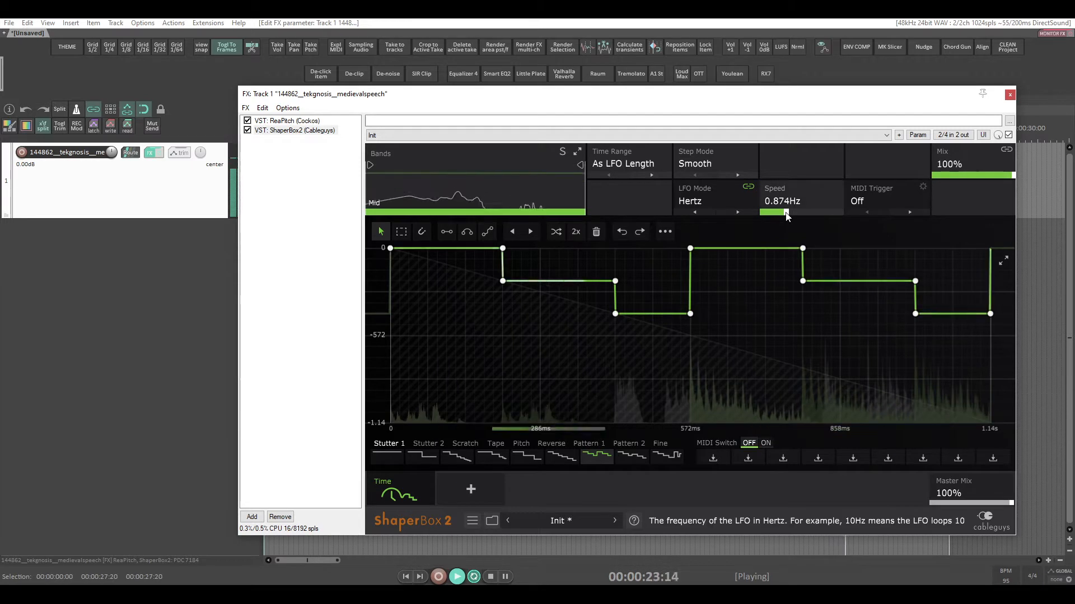
{"action": "left_click_drag", "start_coordinate": [787, 216], "coordinate": [802, 215]}
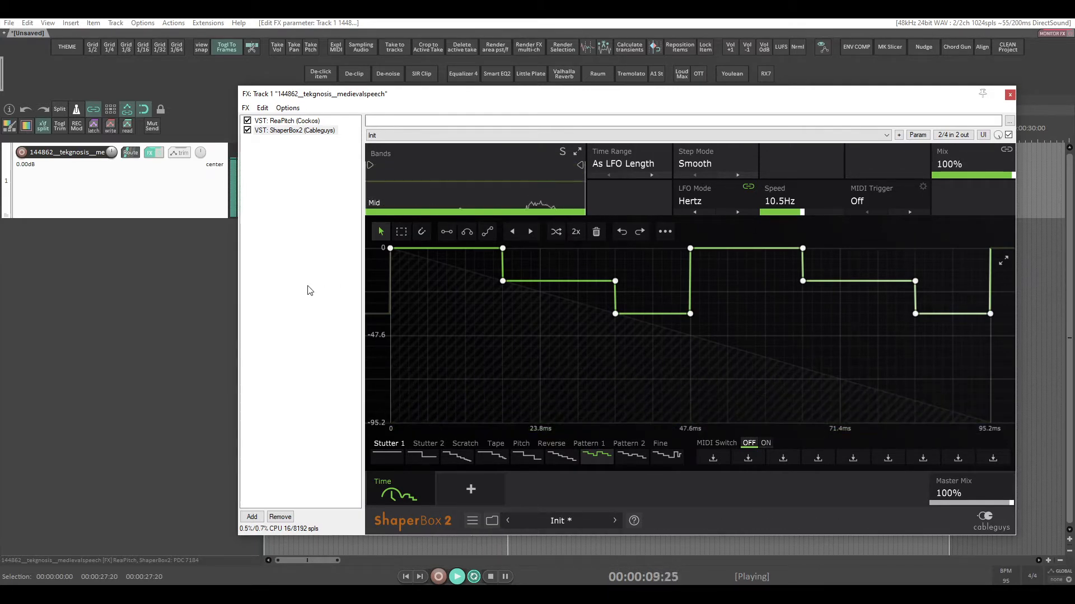
{"action": "key", "text": "space"}
Add the HoRNetSybillaPro de-esser after ShaperBox2 in the track's FX chain.
{"action": "left_click", "coordinate": [302, 262]}
{"action": "double_click", "coordinate": [302, 261]}
{"action": "type", "text": "spit"}
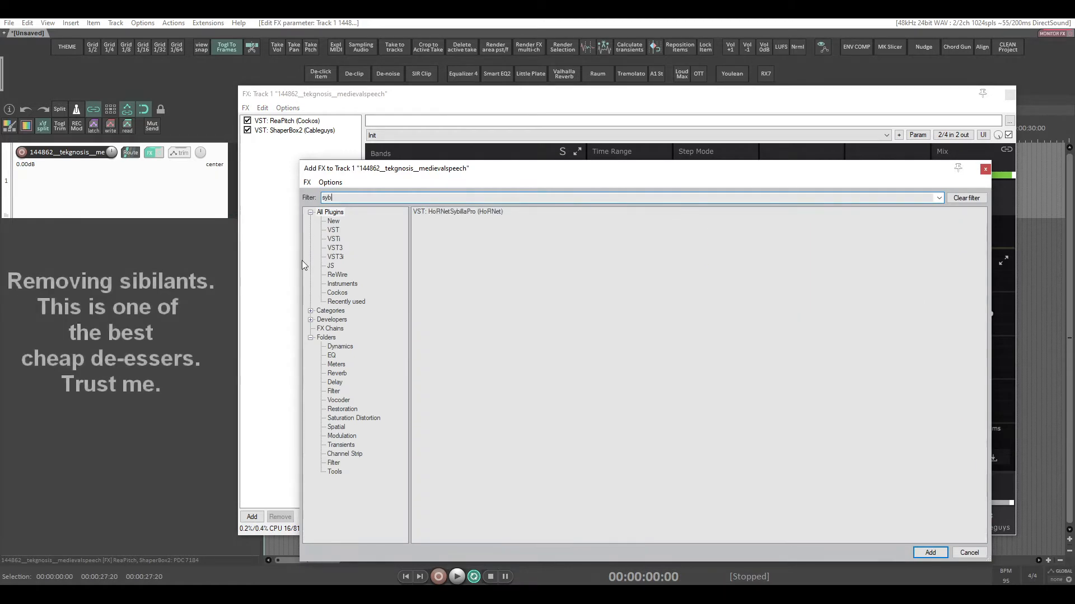
{"action": "key", "text": "Down"}
{"action": "key", "text": "Return"}
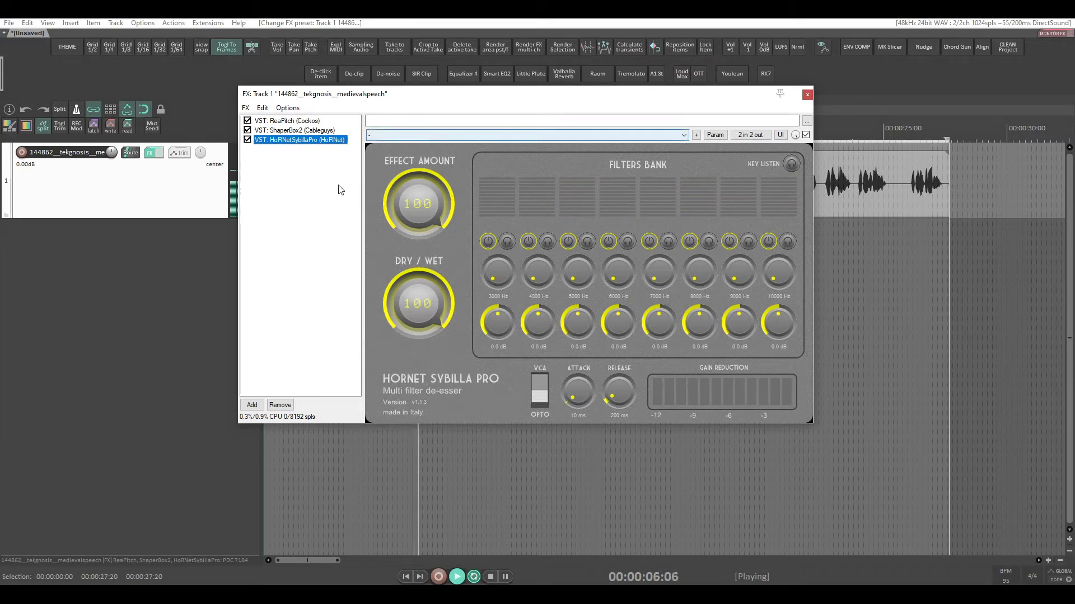
Add the TSE R47 distortion plugin after the de-esser and turn down its Drive while listening to the track.
{"action": "double_click", "coordinate": [307, 226]}
{"action": "type", "text": "r47"}
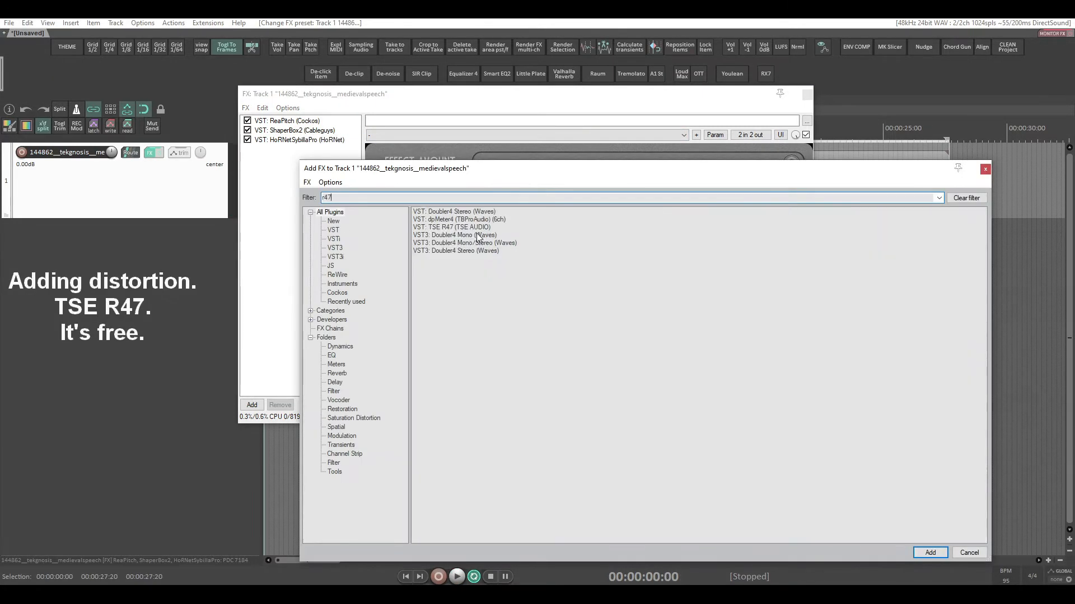
{"action": "double_click", "coordinate": [442, 211]}
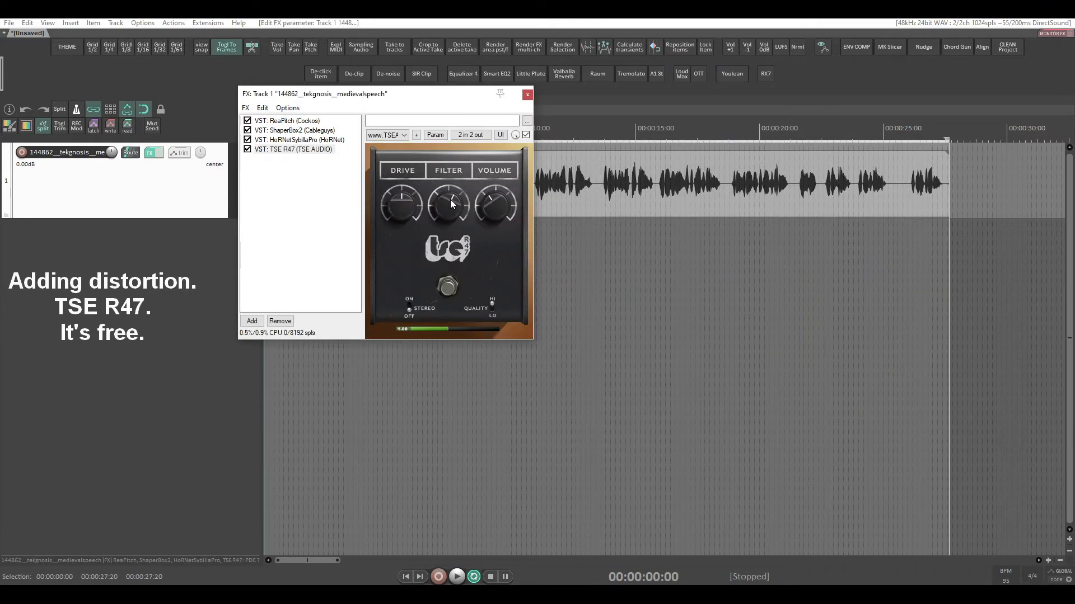
{"action": "left_click_drag", "start_coordinate": [416, 205], "coordinate": [417, 243]}
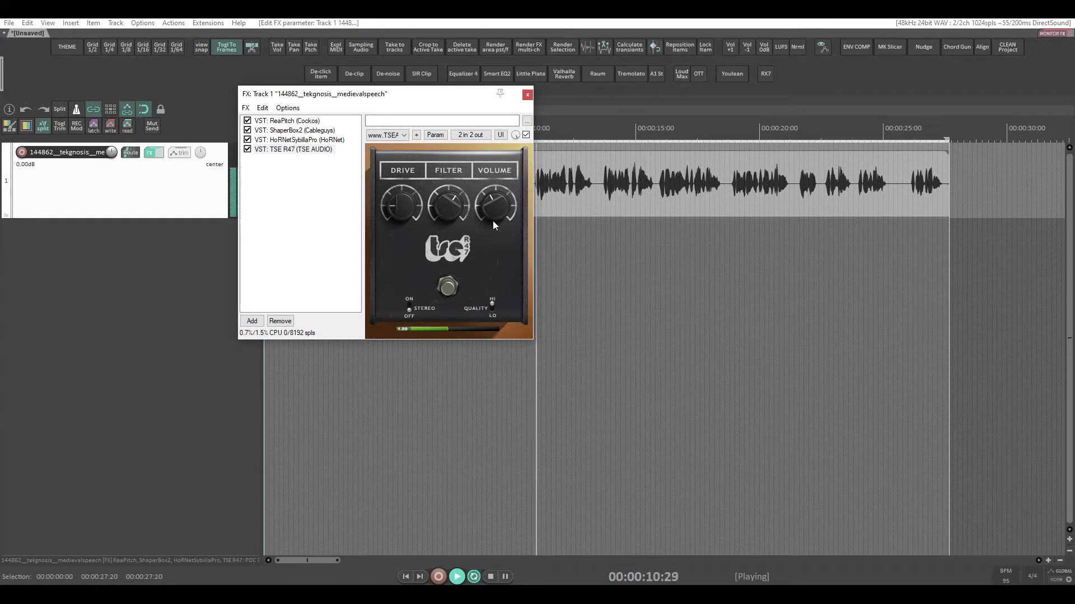
{"action": "key", "text": "space"}
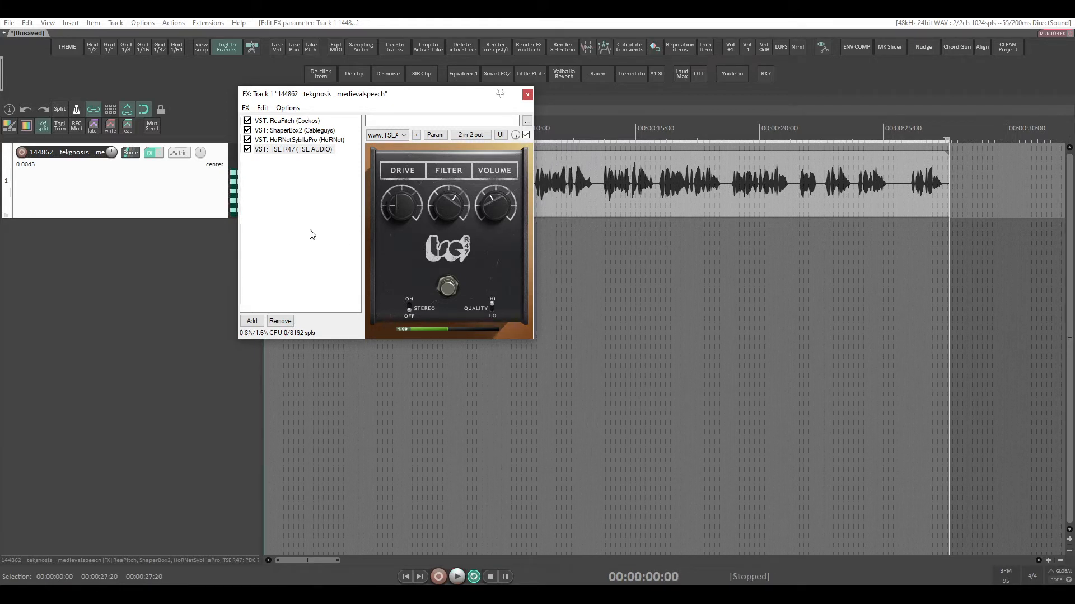
Add the ReaEQ equalizer after TSE R47 in the track's FX chain.
{"action": "double_click", "coordinate": [314, 228]}
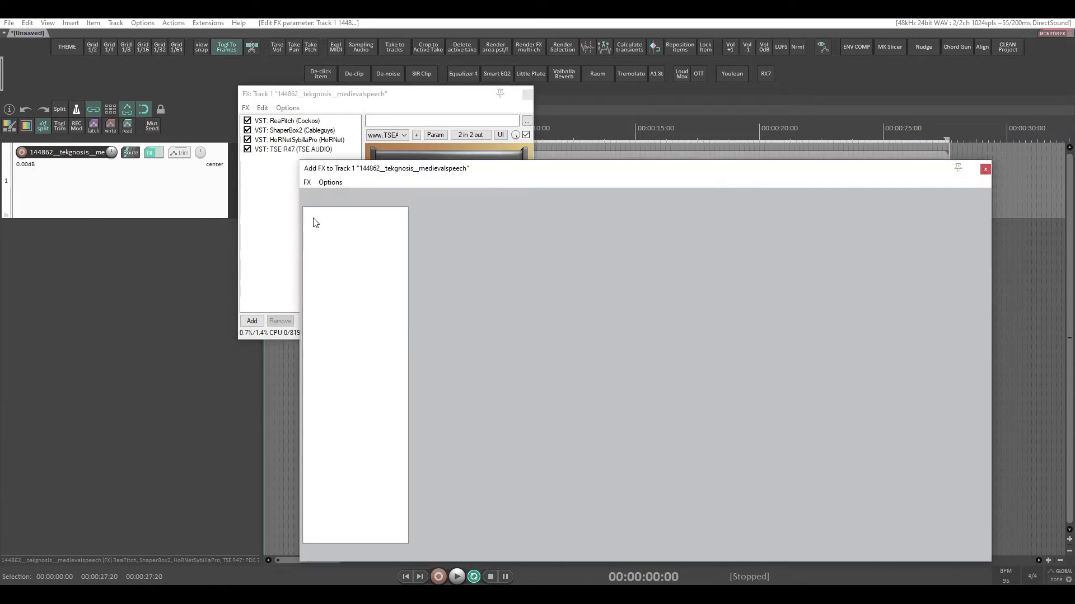
{"action": "type", "text": "rau"}
{"action": "double_click", "coordinate": [441, 212]}
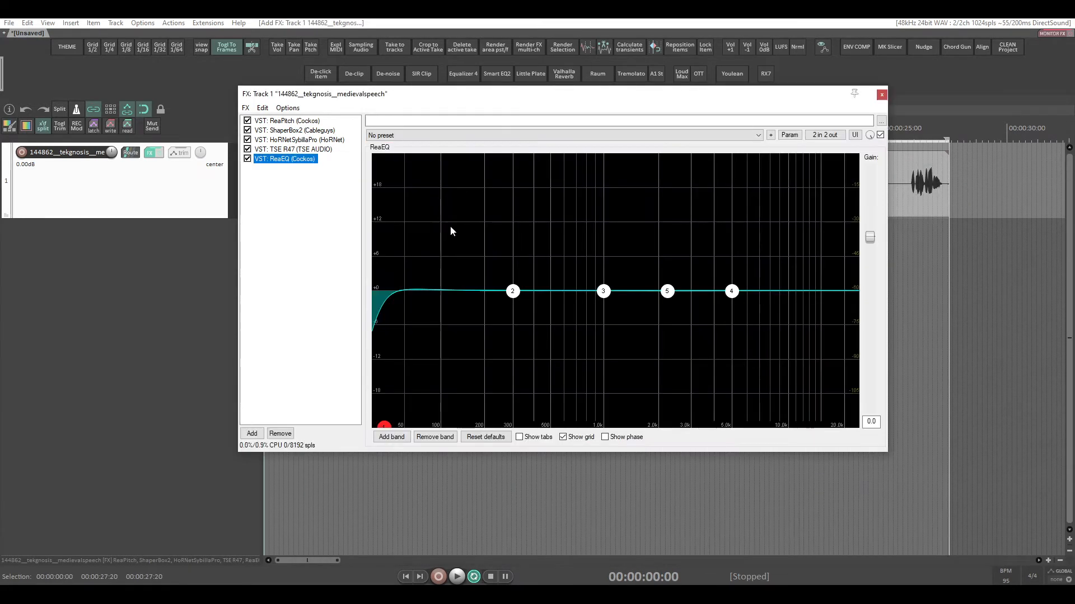
Play the track and cut ReaEQ band 5 by about 5.6 dB near 2336 Hz with a moderately wide bandwidth.
{"action": "key", "text": "space"}
{"action": "left_click_drag", "start_coordinate": [667, 291], "coordinate": [672, 322]}
{"action": "scroll", "coordinate": [674, 269], "scroll_direction": "down", "scroll_amount": 5}
{"action": "scroll", "coordinate": [674, 268], "scroll_direction": "down", "scroll_amount": 5}
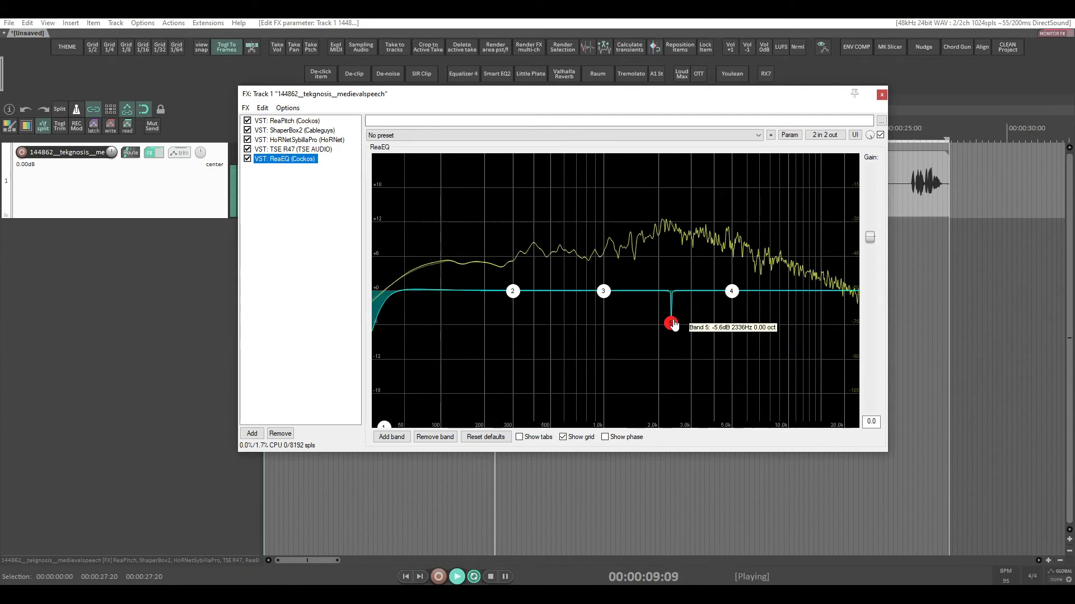
{"action": "scroll", "coordinate": [673, 323], "scroll_direction": "up", "scroll_amount": 3}
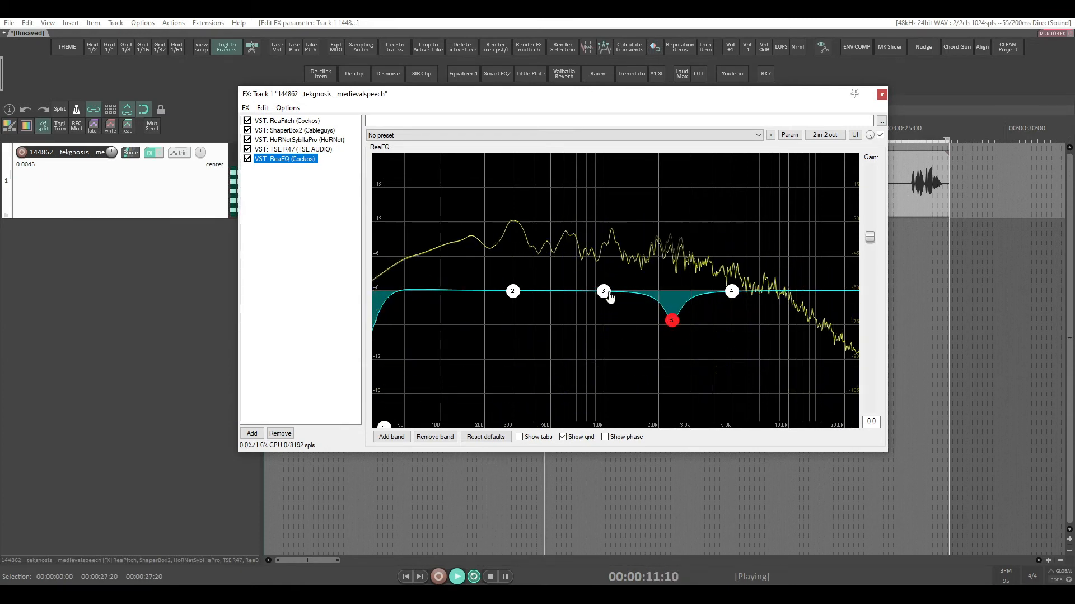
Move band 3 just below 2 kHz as a narrow cut of about 4 dB and deepen the band 5 cut slightly.
{"action": "left_click_drag", "start_coordinate": [602, 291], "coordinate": [672, 328]}
{"action": "scroll", "coordinate": [644, 259], "scroll_direction": "down", "scroll_amount": 4}
{"action": "left_click", "coordinate": [672, 324]}
{"action": "scroll", "coordinate": [671, 323], "scroll_direction": "up", "scroll_amount": 2}
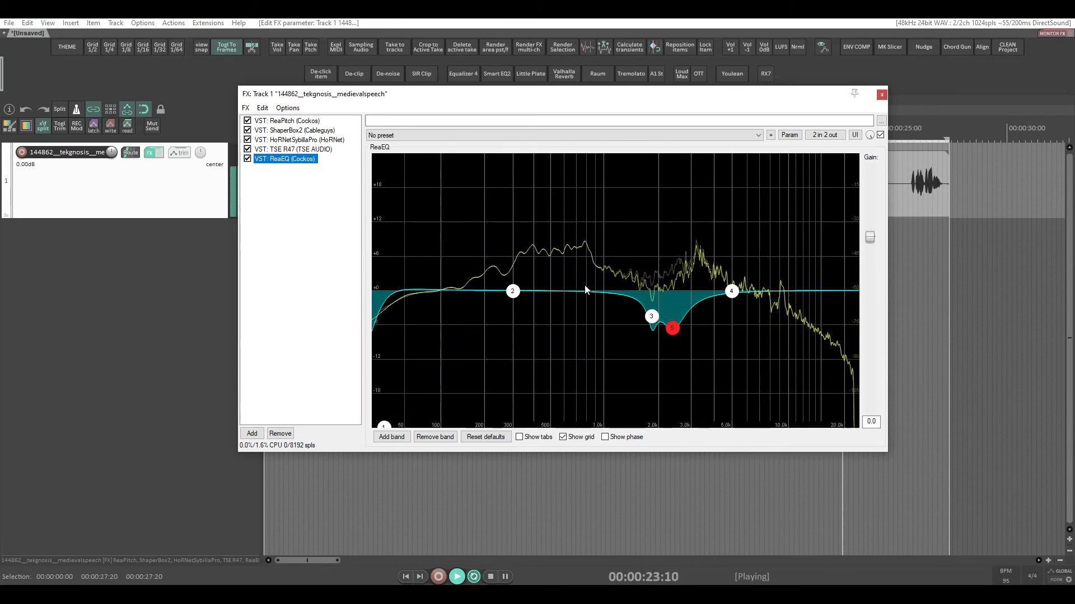
Boost ReaEQ band 2 by about 3.5 dB between 100 and 200 Hz, then move the FX window clear of the toolbar and stop playback.
{"action": "left_click_drag", "start_coordinate": [512, 292], "coordinate": [470, 275]}
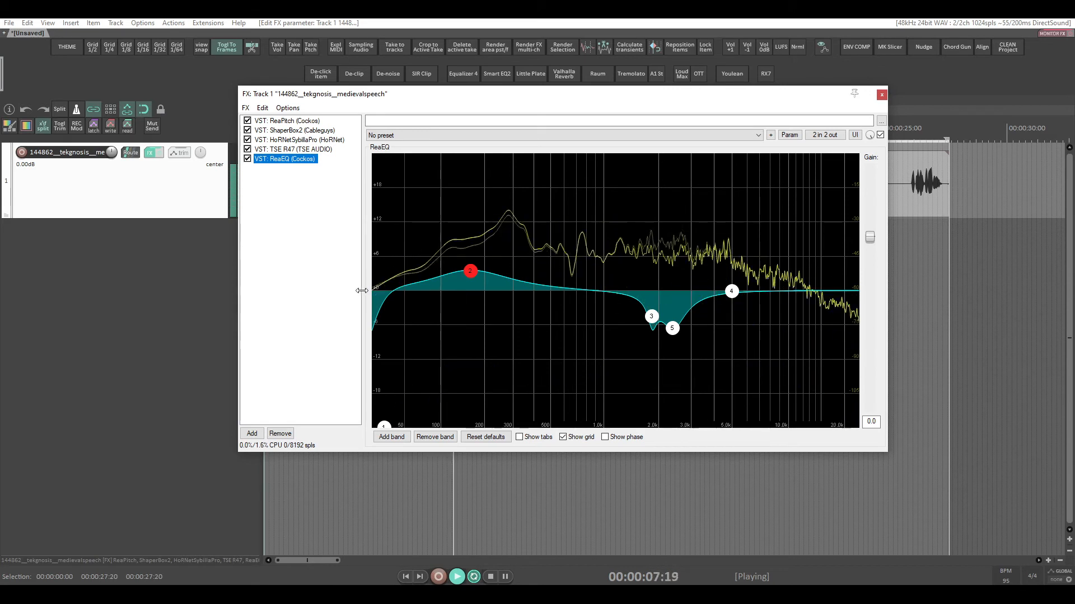
{"action": "left_click_drag", "start_coordinate": [495, 93], "coordinate": [521, 169]}
{"action": "key", "text": "space"}
Add the Raum reverb plugin to the speech track after ReaEQ.
{"action": "left_click", "coordinate": [180, 195]}
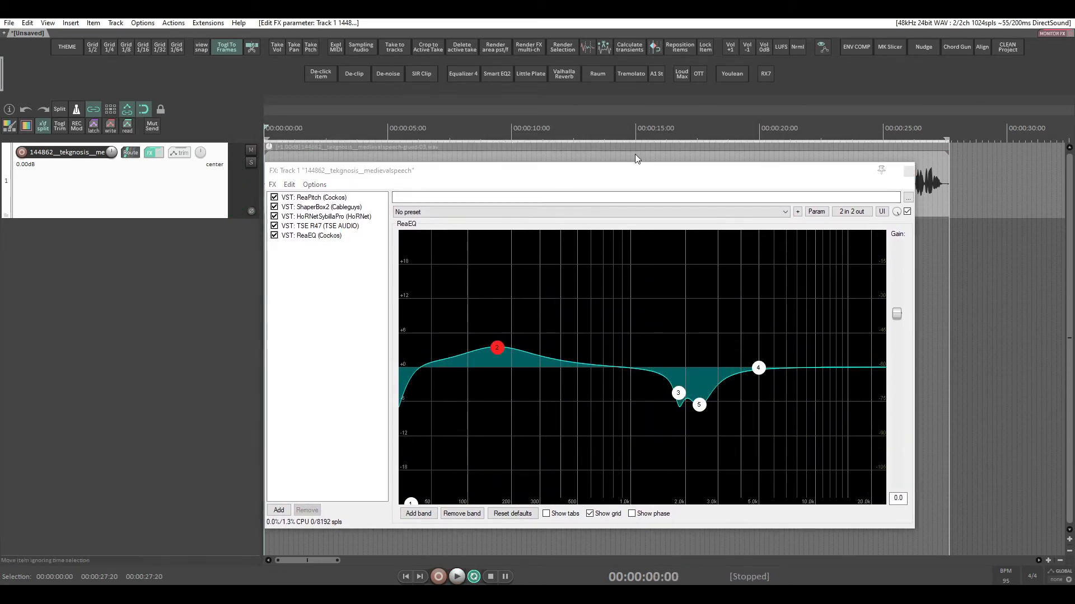
{"action": "left_click", "coordinate": [601, 75]}
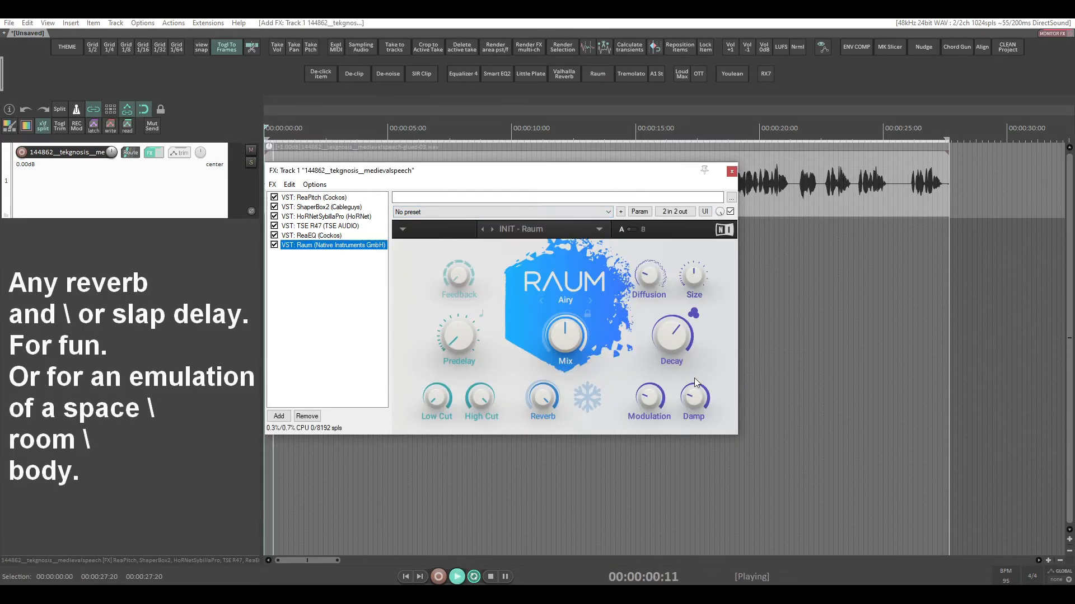
Set Raum to the Grounded type with a shorter decay, a 30 ms predelay and a reduced Reverb level.
{"action": "left_click_drag", "start_coordinate": [672, 335], "coordinate": [672, 350]}
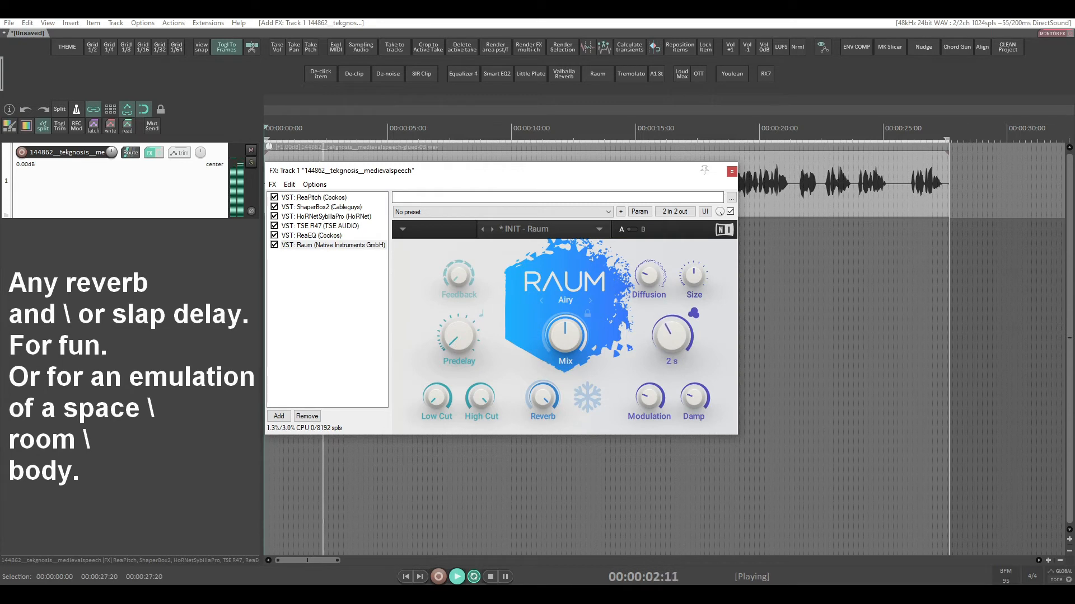
{"action": "left_click", "coordinate": [591, 301]}
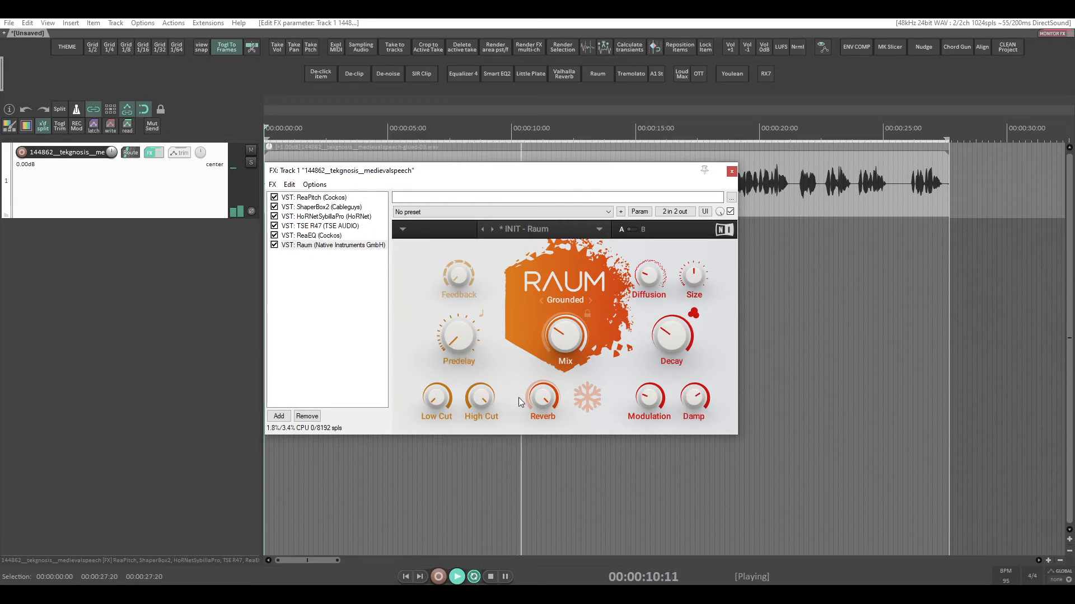
{"action": "left_click_drag", "start_coordinate": [542, 398], "coordinate": [542, 409]}
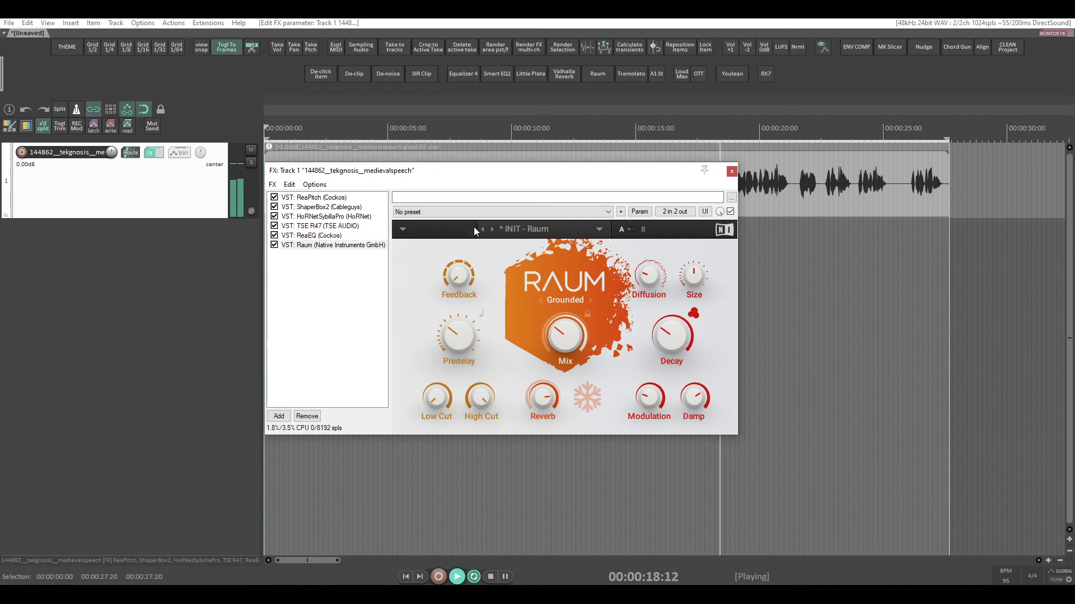
Set Raum's feedback near its midpoint and lower the mix to about 20.5%, restarting playback to audition the echo tail.
{"action": "left_click_drag", "start_coordinate": [465, 276], "coordinate": [465, 275]}
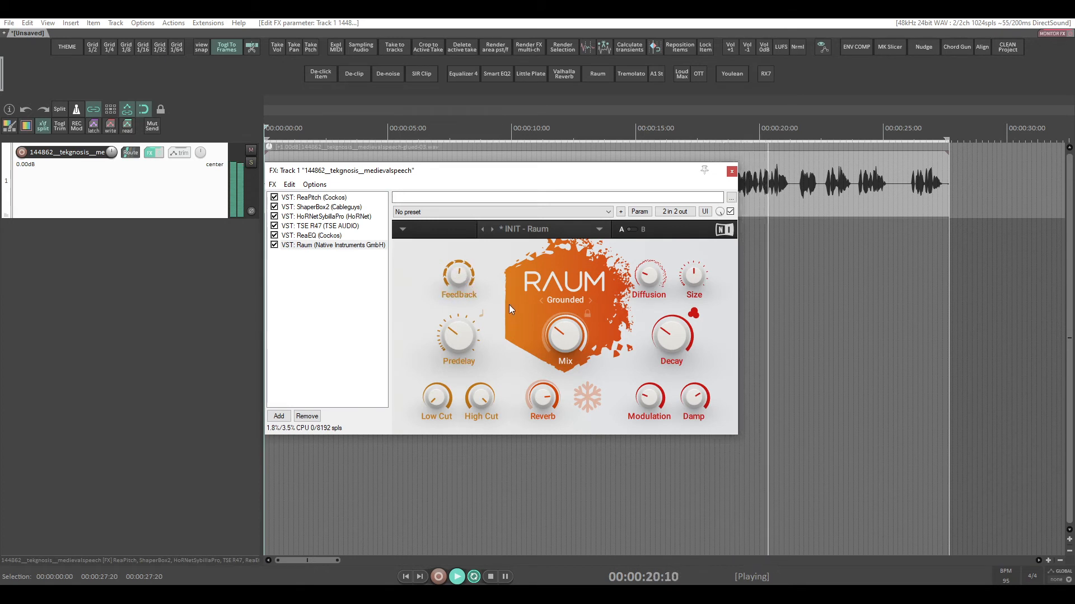
{"action": "key", "text": "space"}
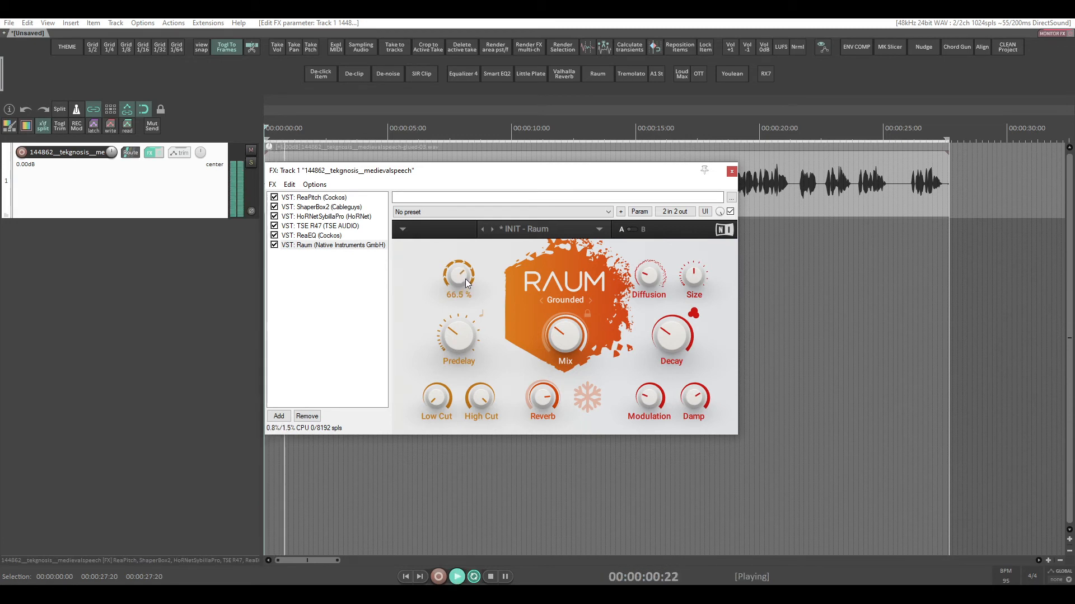
{"action": "key", "text": "space"}
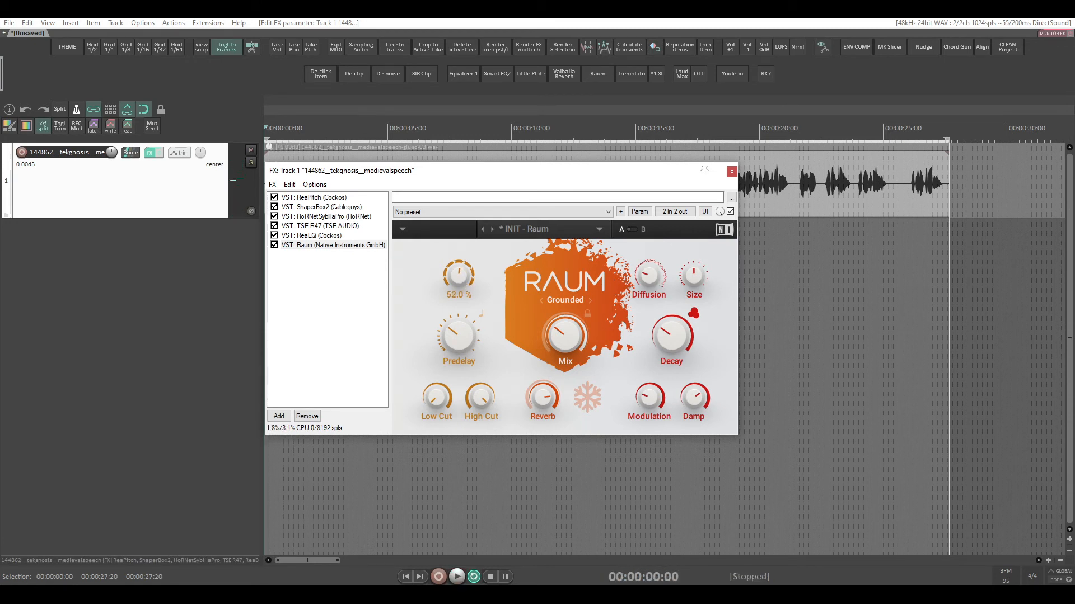
{"action": "key", "text": "space"}
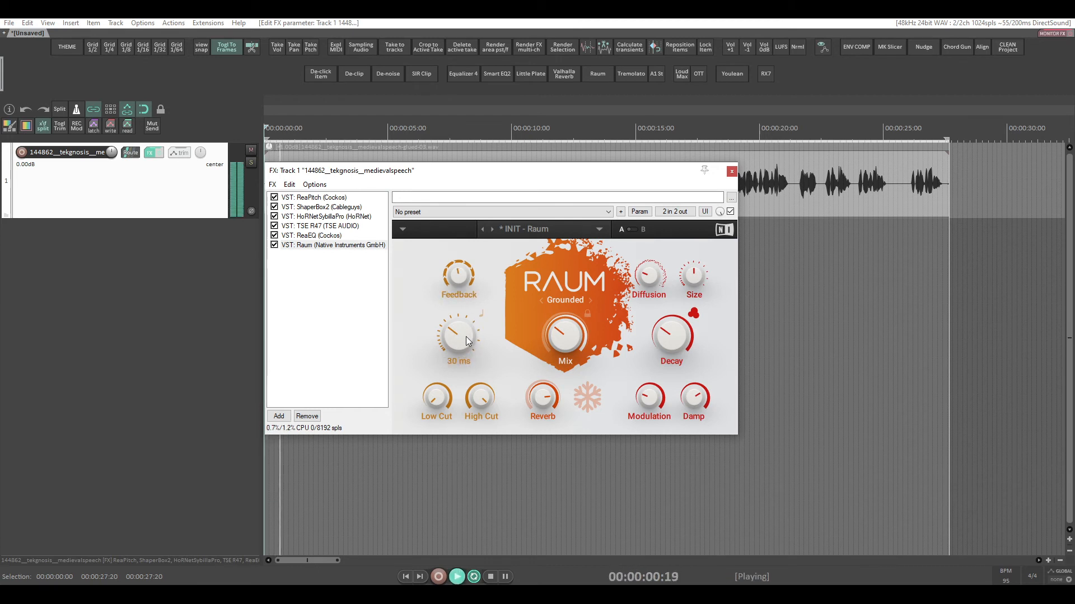
{"action": "left_click_drag", "start_coordinate": [576, 349], "coordinate": [575, 363]}
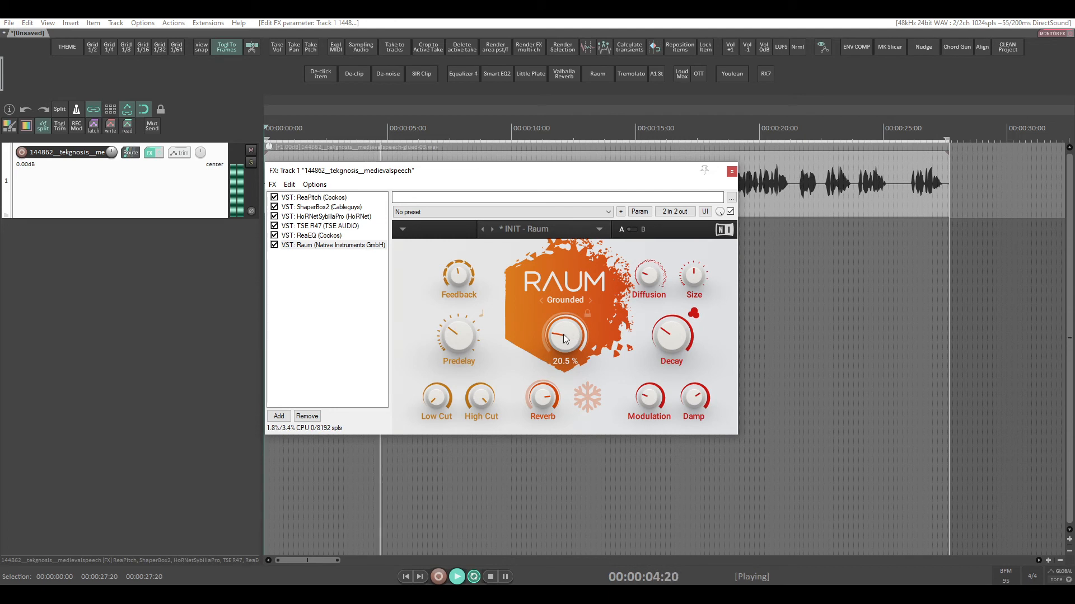
Move the FX window below the waveform and add the LoudMax 64bit limiter to the speech track after Raum.
{"action": "left_click_drag", "start_coordinate": [549, 177], "coordinate": [567, 238]}
{"action": "double_click", "coordinate": [353, 373]}
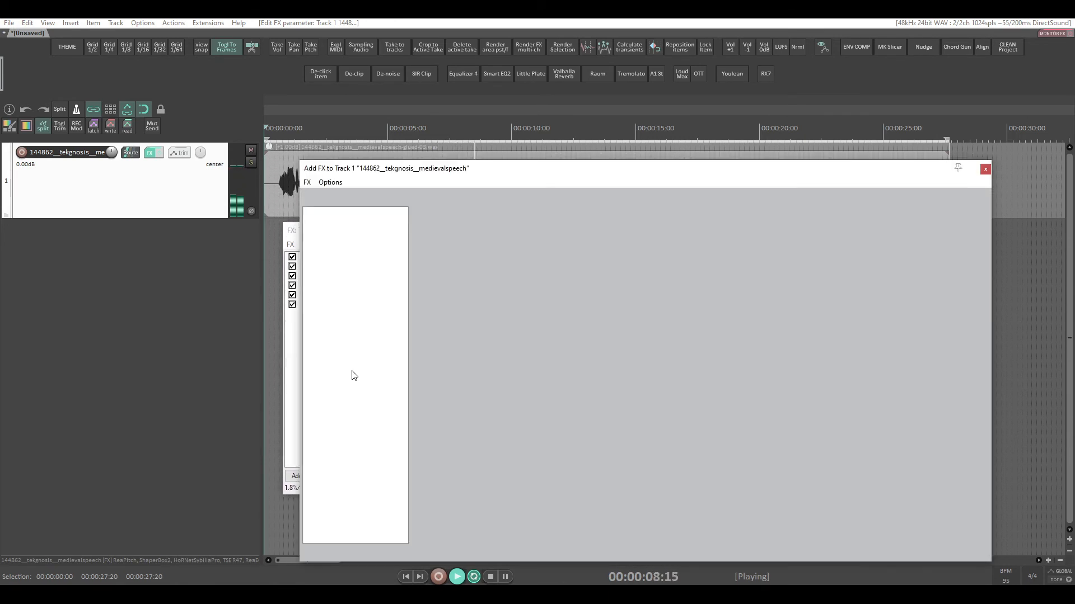
{"action": "type", "text": "loud"}
{"action": "key", "text": "Down"}
{"action": "key", "text": "Down"}
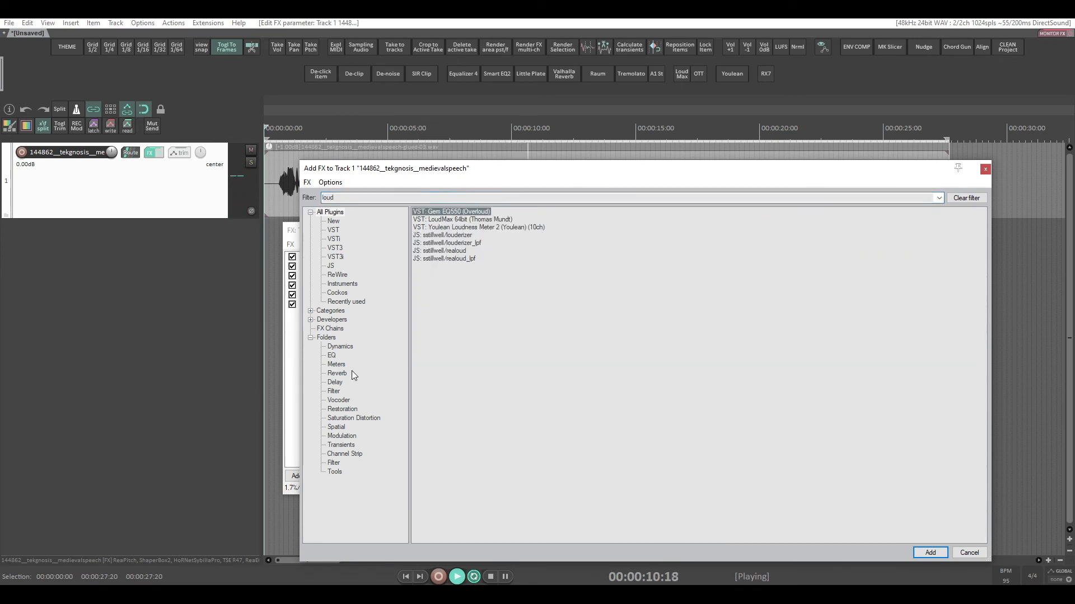
{"action": "key", "text": "Return"}
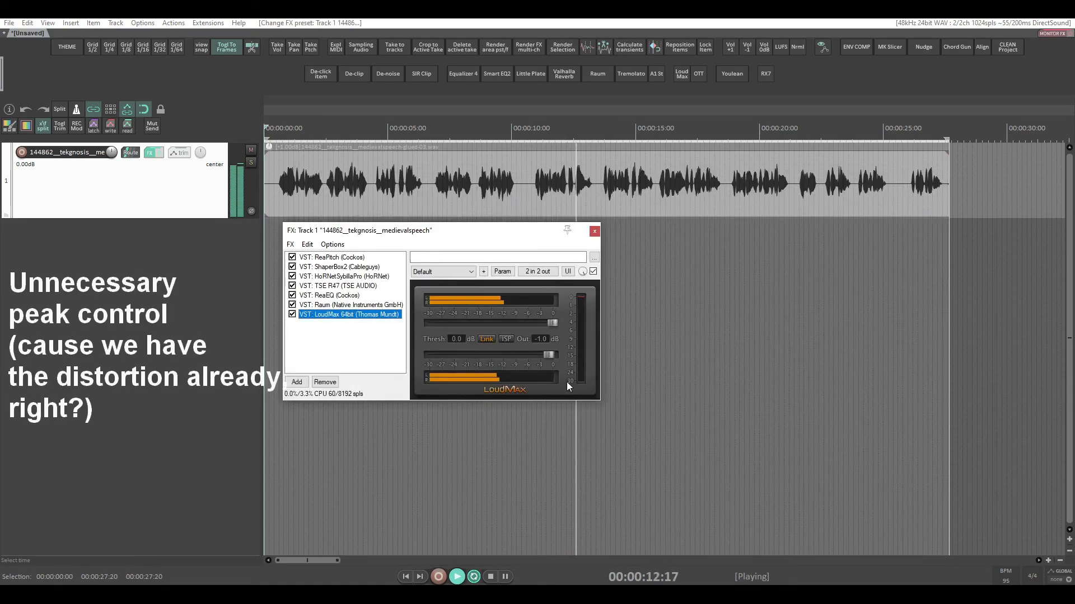
Set LoudMax's threshold to -13.8 dB and output to -11.9 dB while auditioning from the start, then stop playback.
{"action": "left_click_drag", "start_coordinate": [553, 323], "coordinate": [496, 325]}
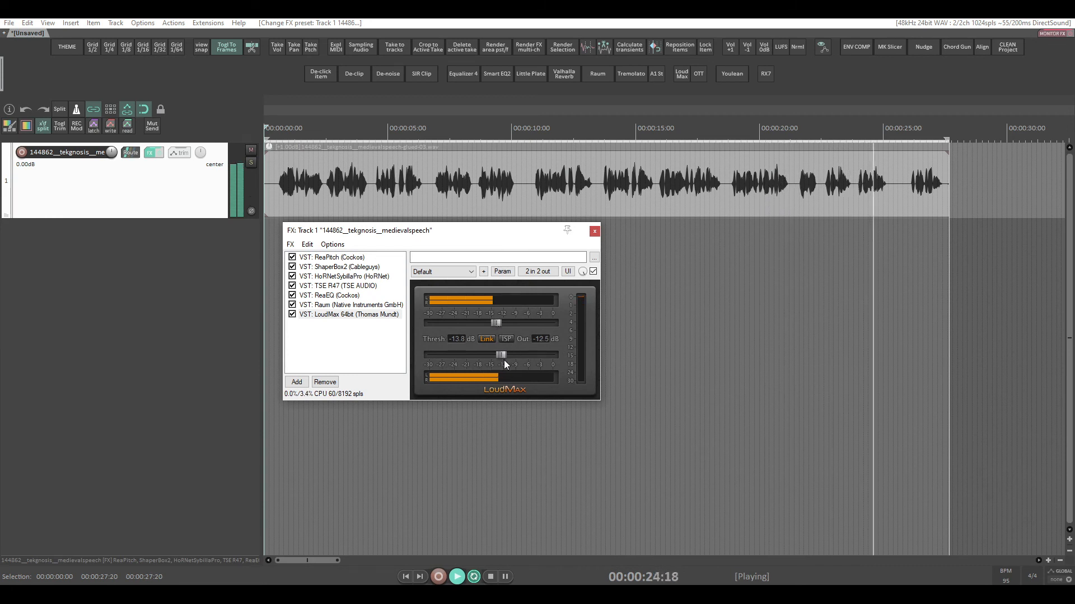
{"action": "key", "text": "space"}
{"action": "key", "text": "space"}
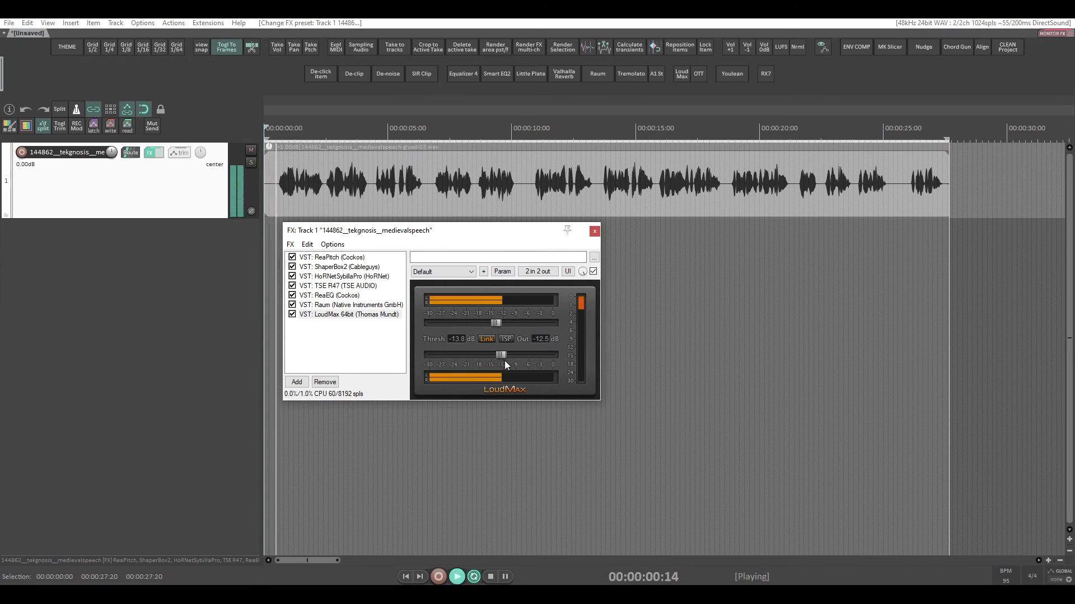
{"action": "left_click_drag", "start_coordinate": [502, 354], "coordinate": [505, 356]}
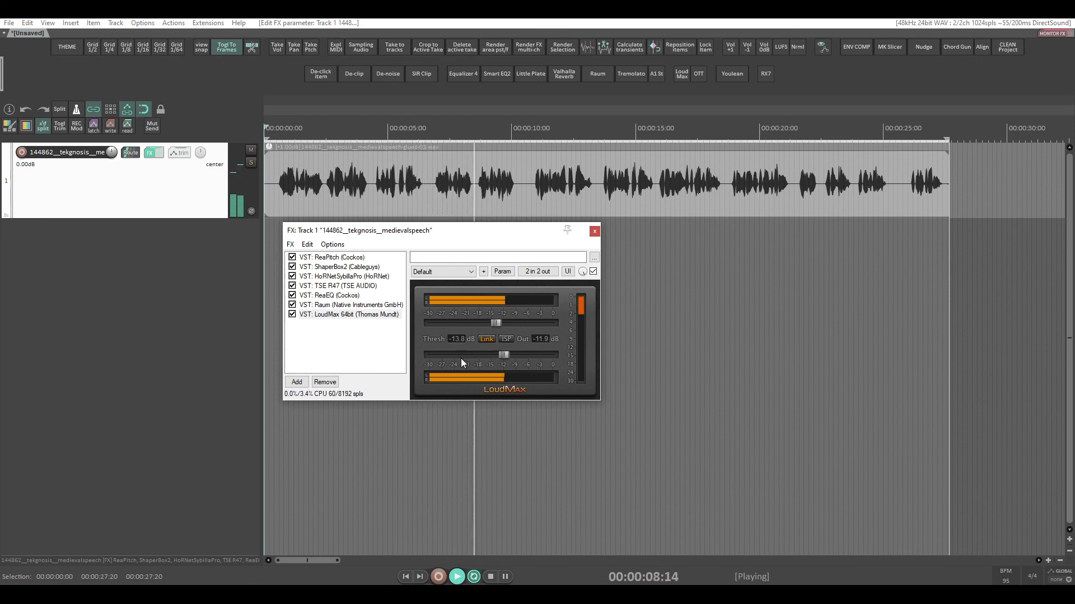
{"action": "key", "text": "space"}
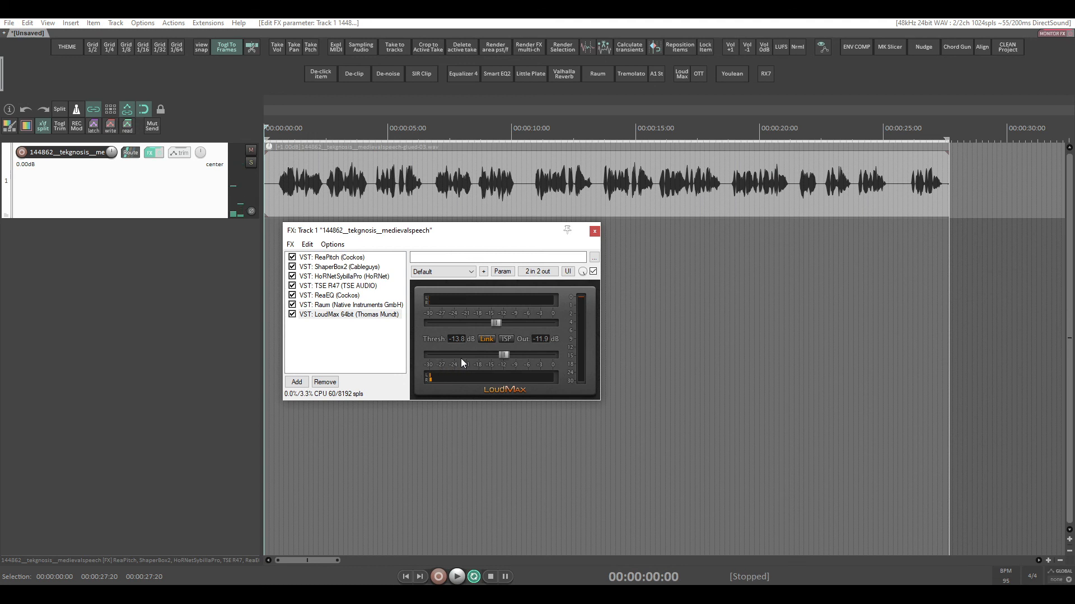